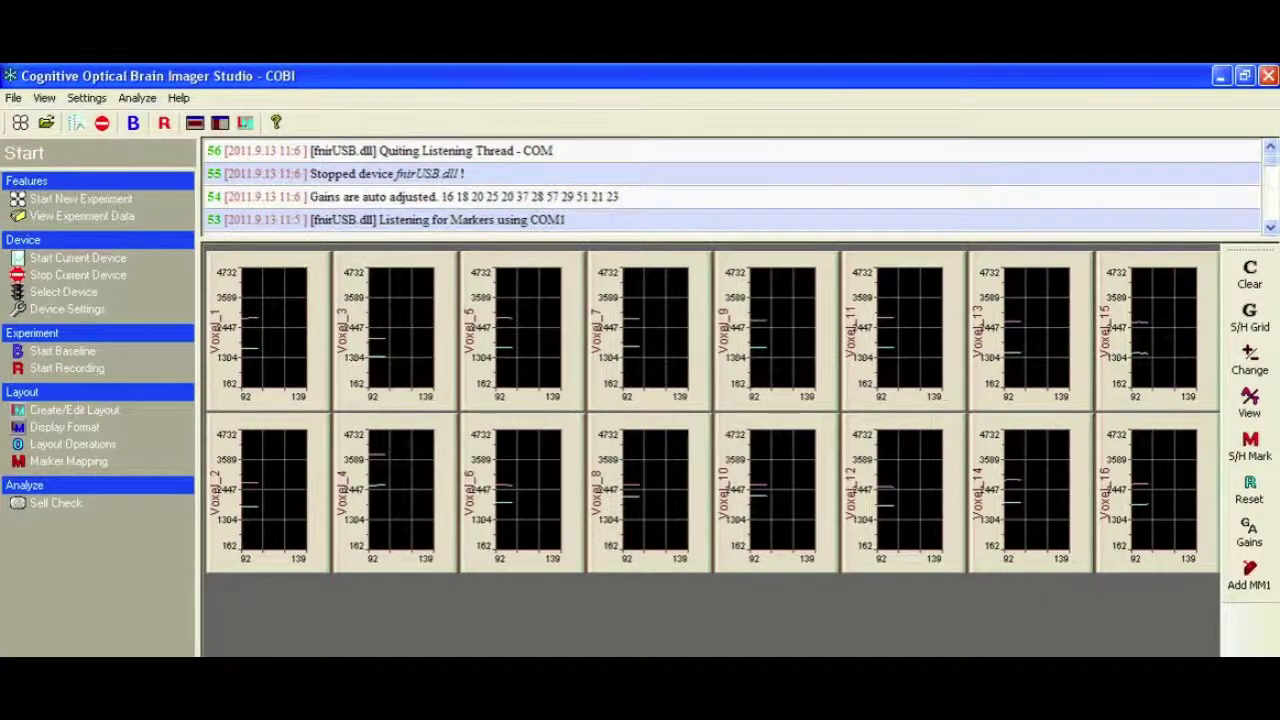
Select fnirUSB.dll as the current device and close the device properties.
{"action": "left_click", "coordinate": [73, 293]}
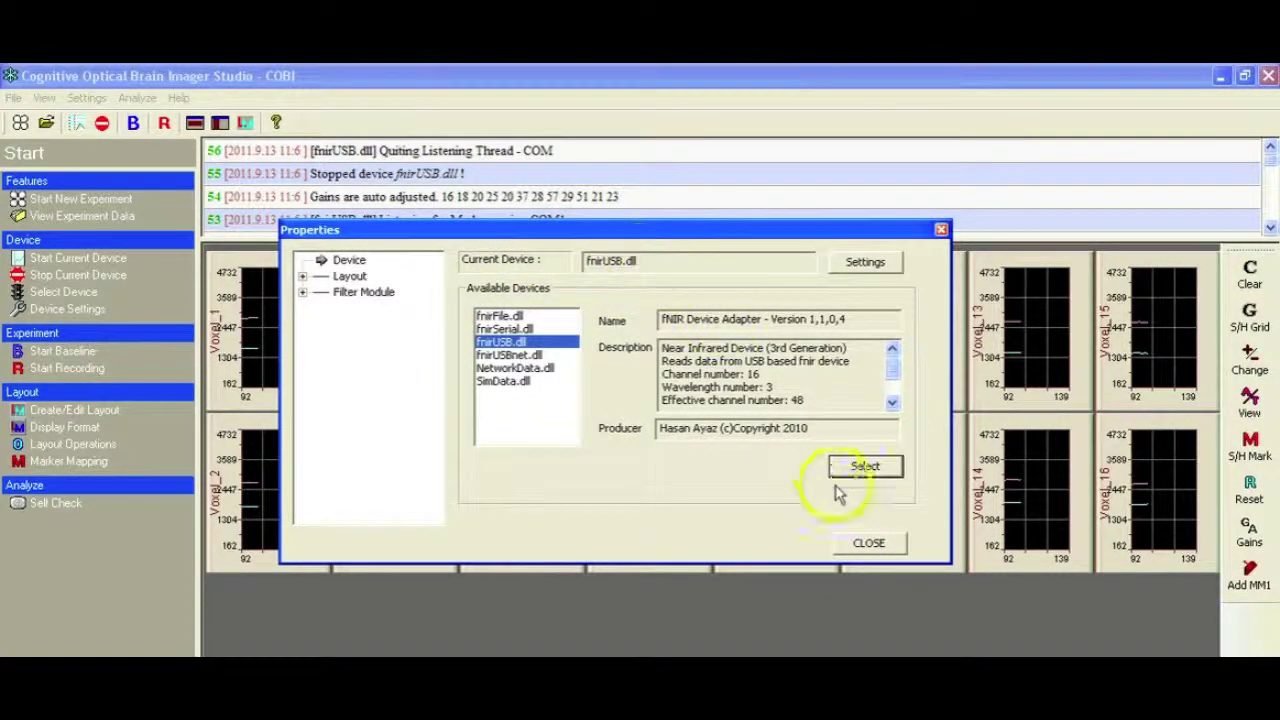
{"action": "left_click", "coordinate": [866, 545]}
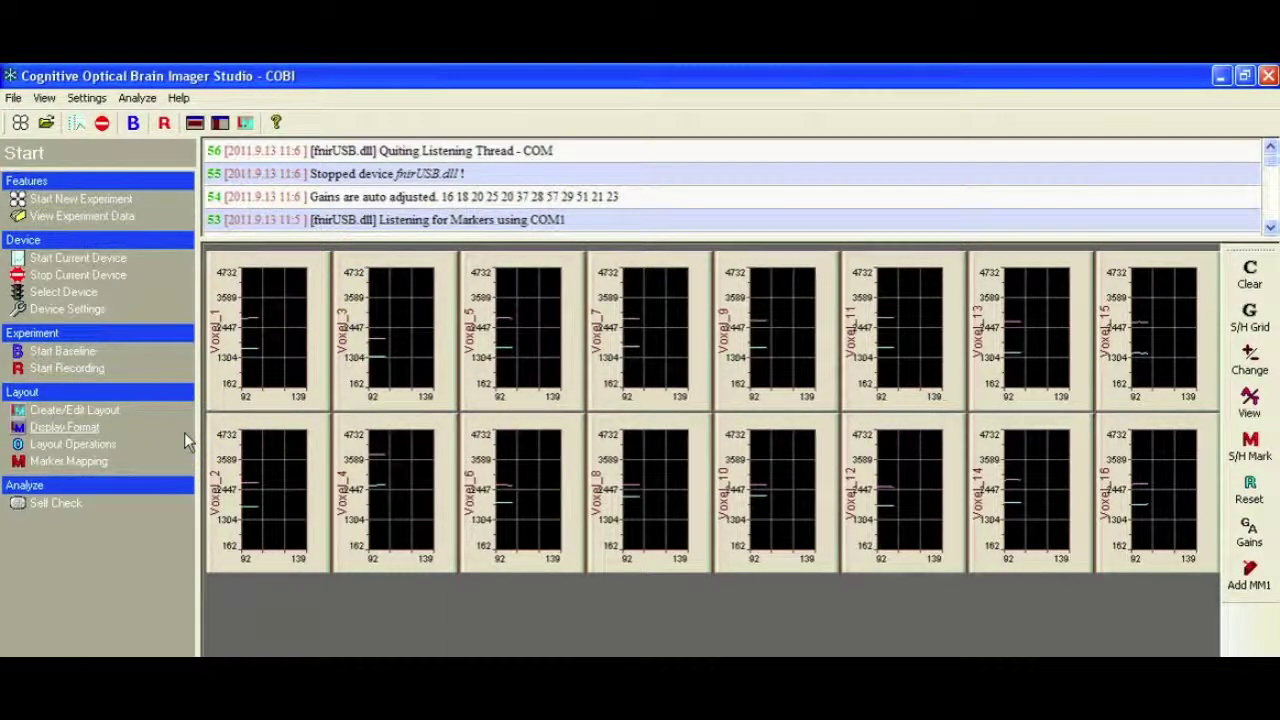
Load the saved raw layout file from the COBI Studio folder and close the layout properties.
{"action": "left_click", "coordinate": [95, 446]}
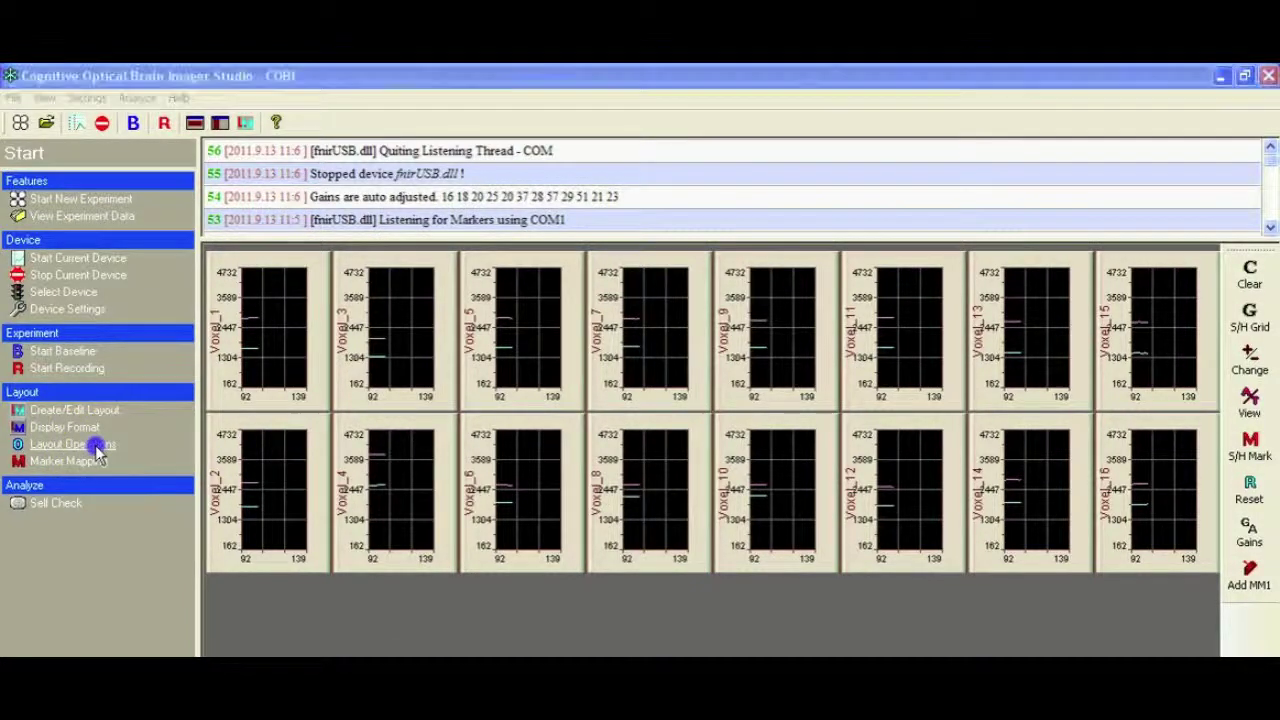
{"action": "left_click_drag", "start_coordinate": [500, 398], "coordinate": [535, 245]}
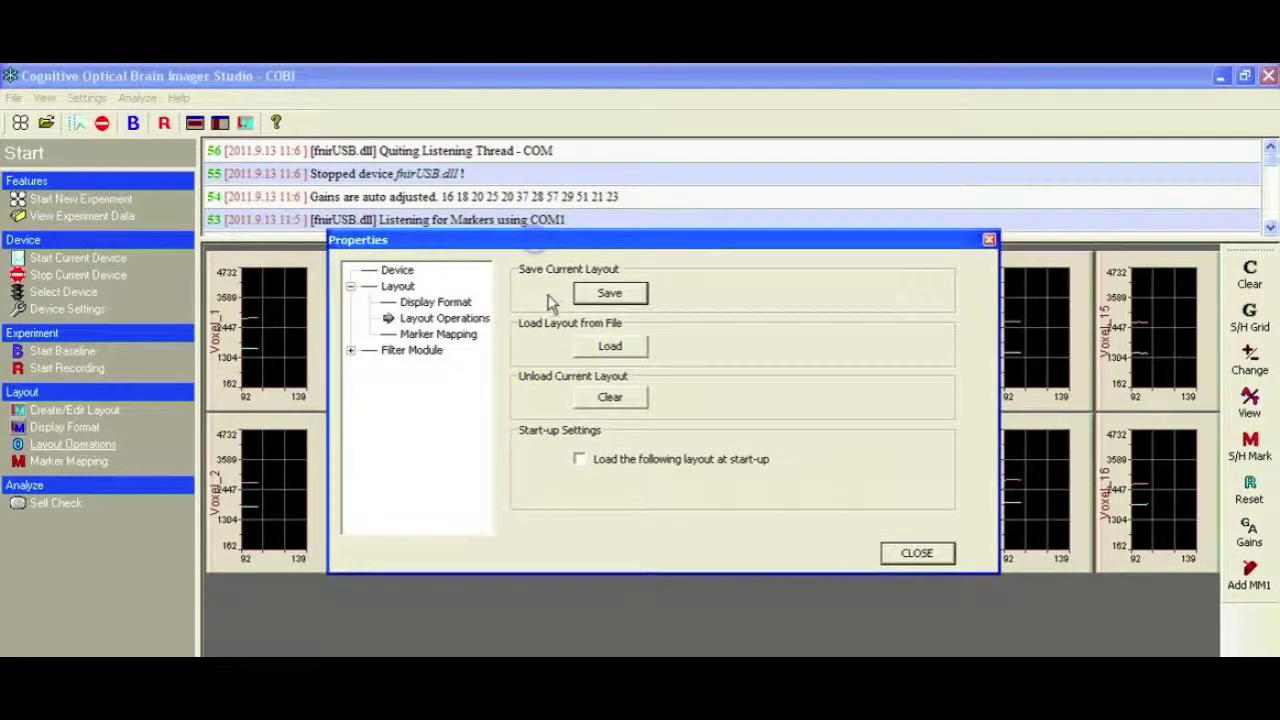
{"action": "left_click", "coordinate": [605, 347]}
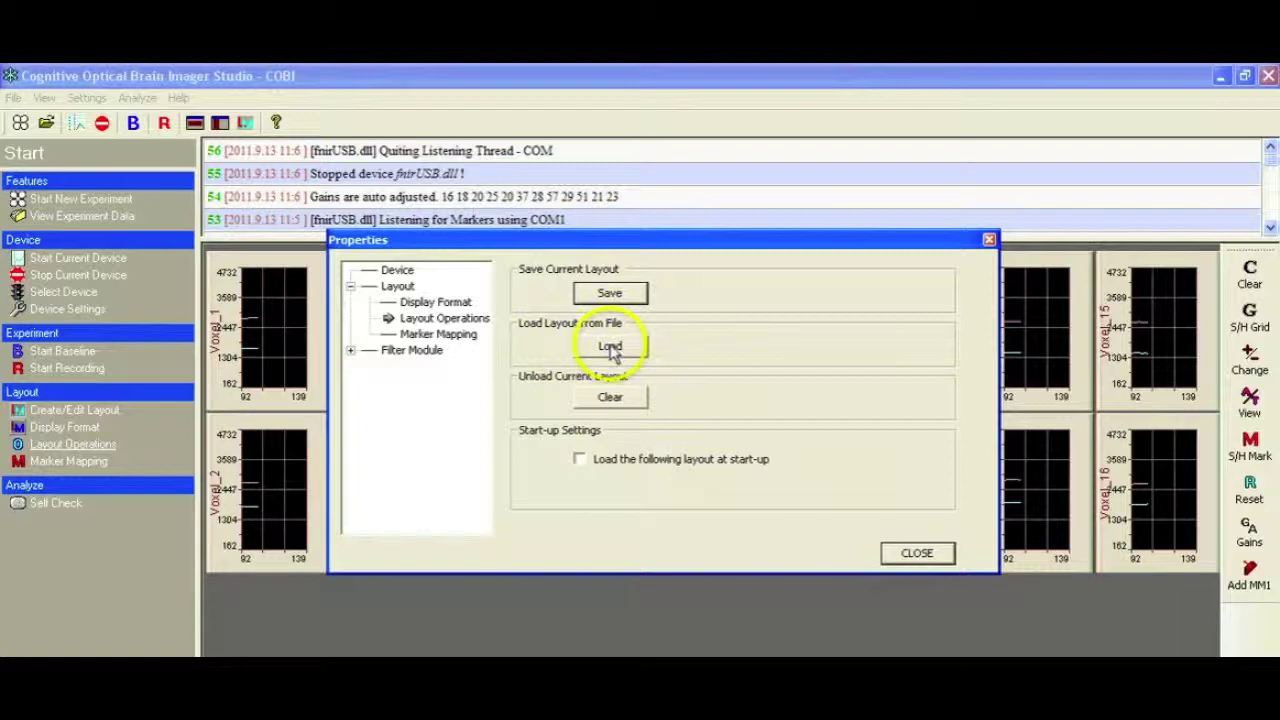
{"action": "left_click", "coordinate": [518, 318]}
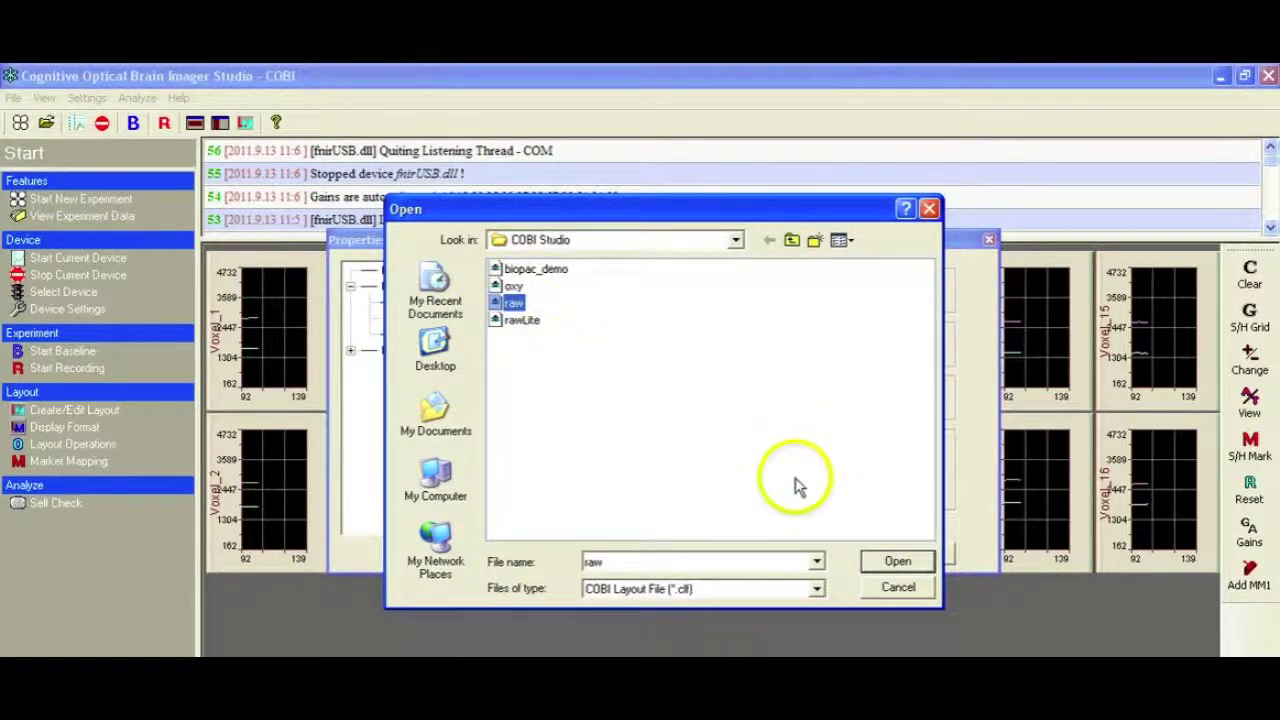
{"action": "left_click", "coordinate": [895, 562]}
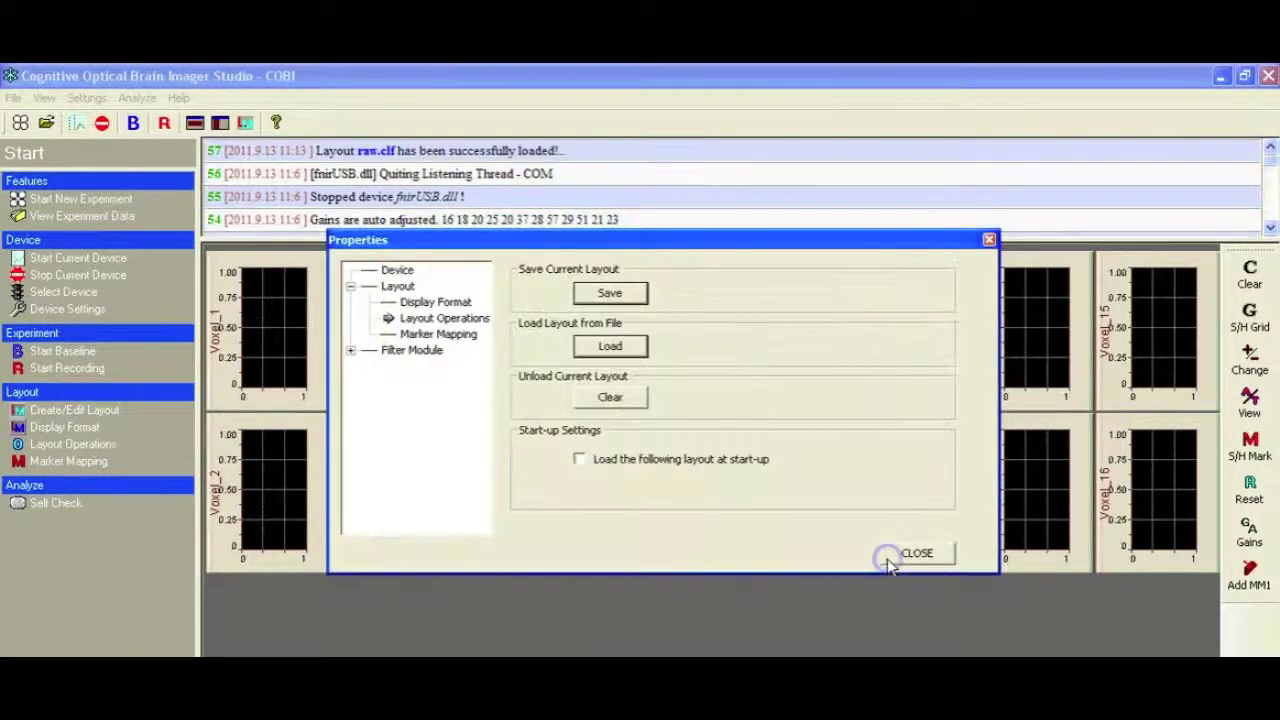
{"action": "left_click", "coordinate": [903, 558]}
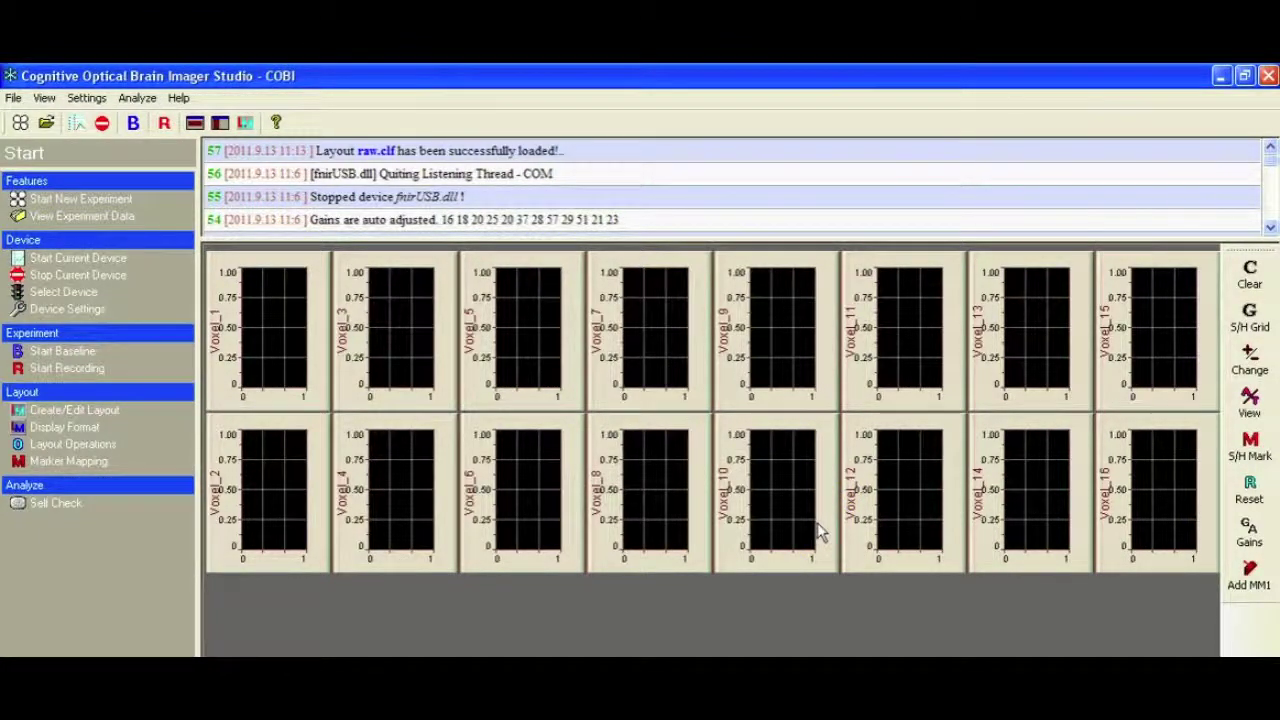
Run the current device to check the raw voxel signals, and stop it.
{"action": "left_click", "coordinate": [78, 259]}
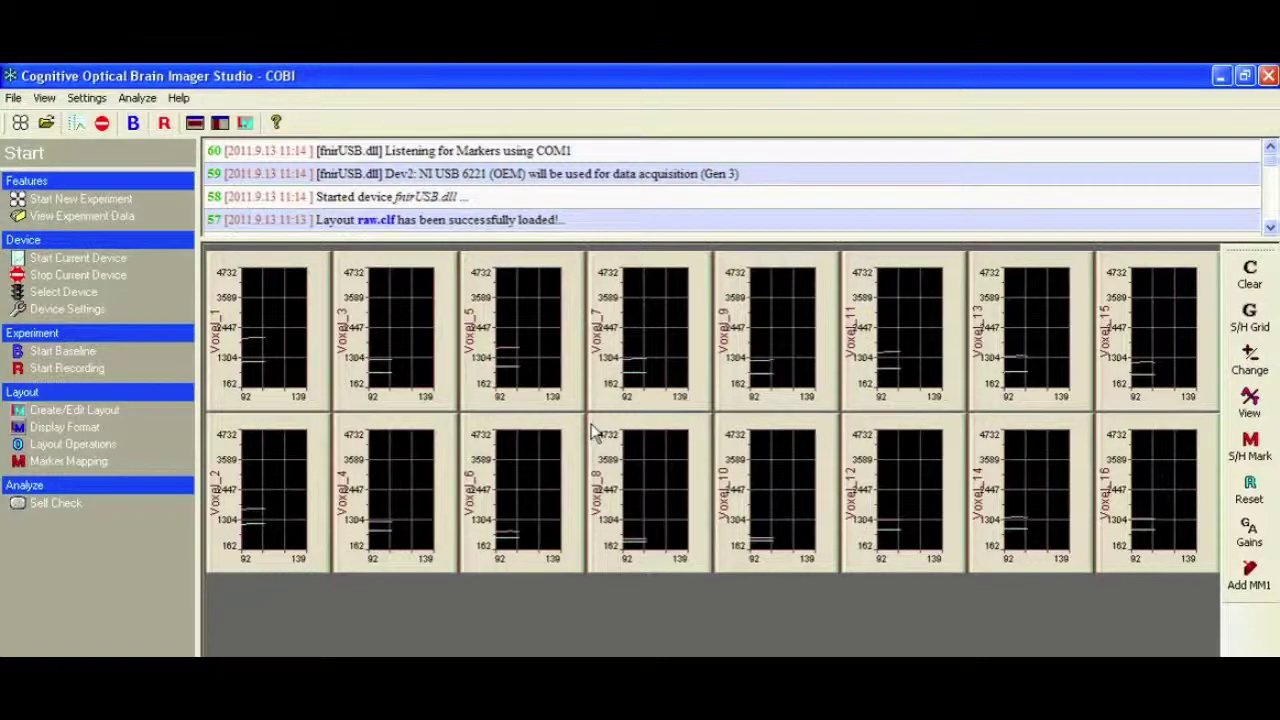
{"action": "left_click", "coordinate": [82, 279]}
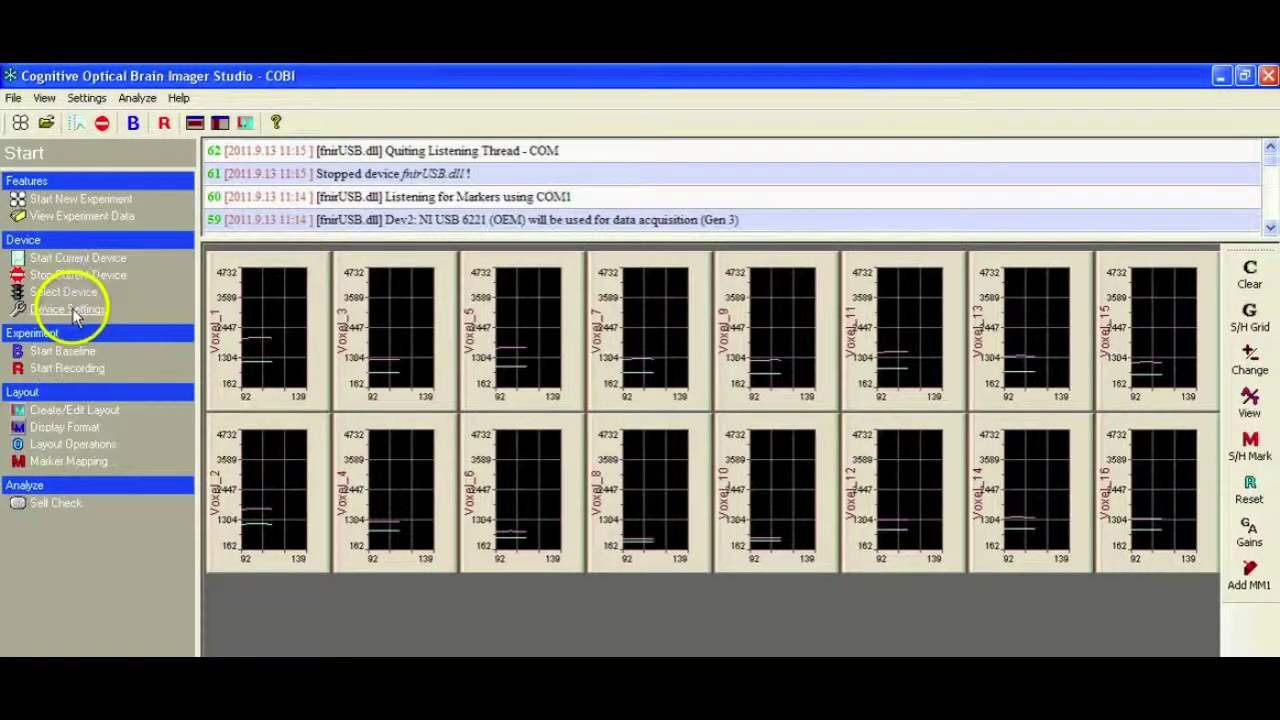
Set the LED drive current to 15 mA in the device's data acquisition settings and save them.
{"action": "left_click", "coordinate": [68, 309]}
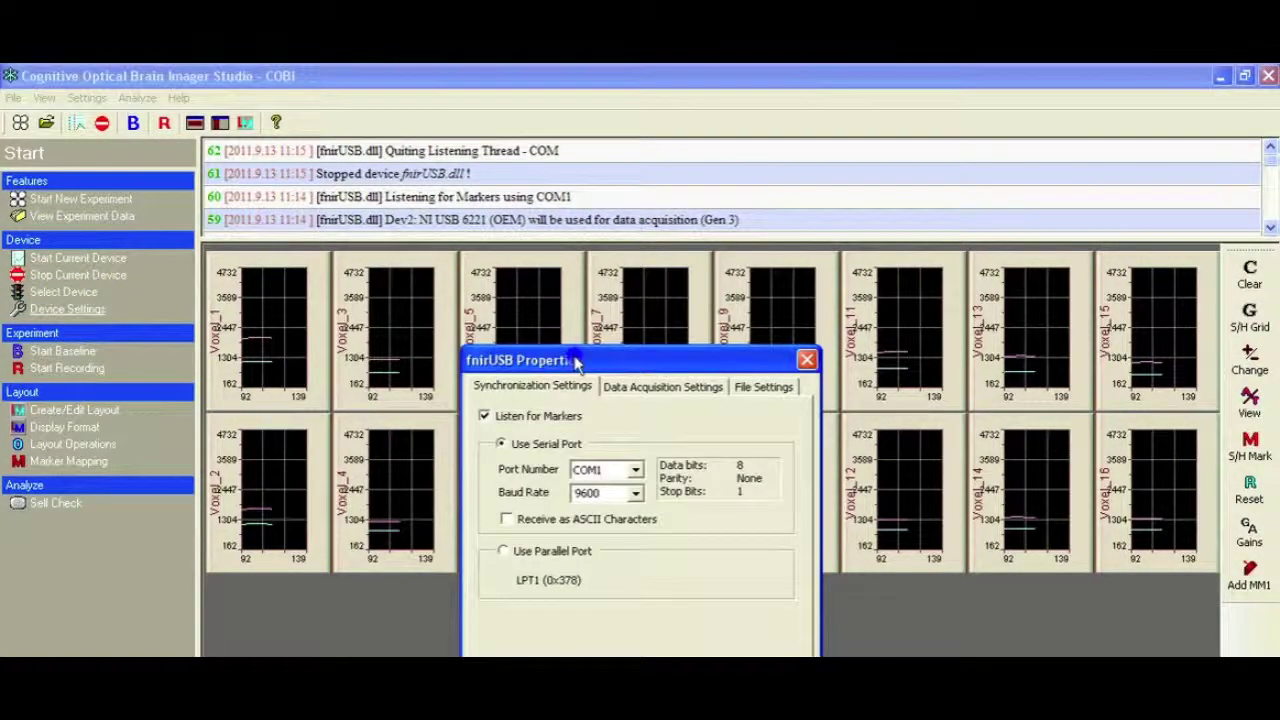
{"action": "left_click_drag", "start_coordinate": [563, 357], "coordinate": [560, 188]}
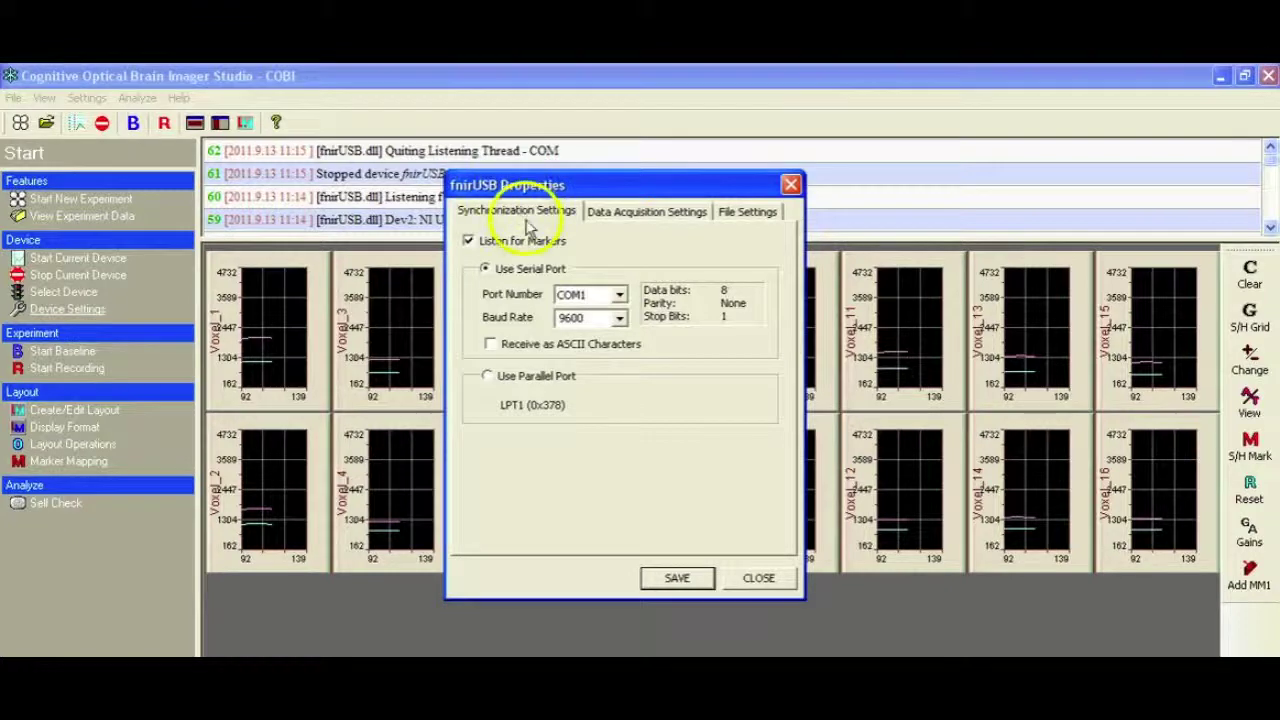
{"action": "left_click", "coordinate": [640, 216]}
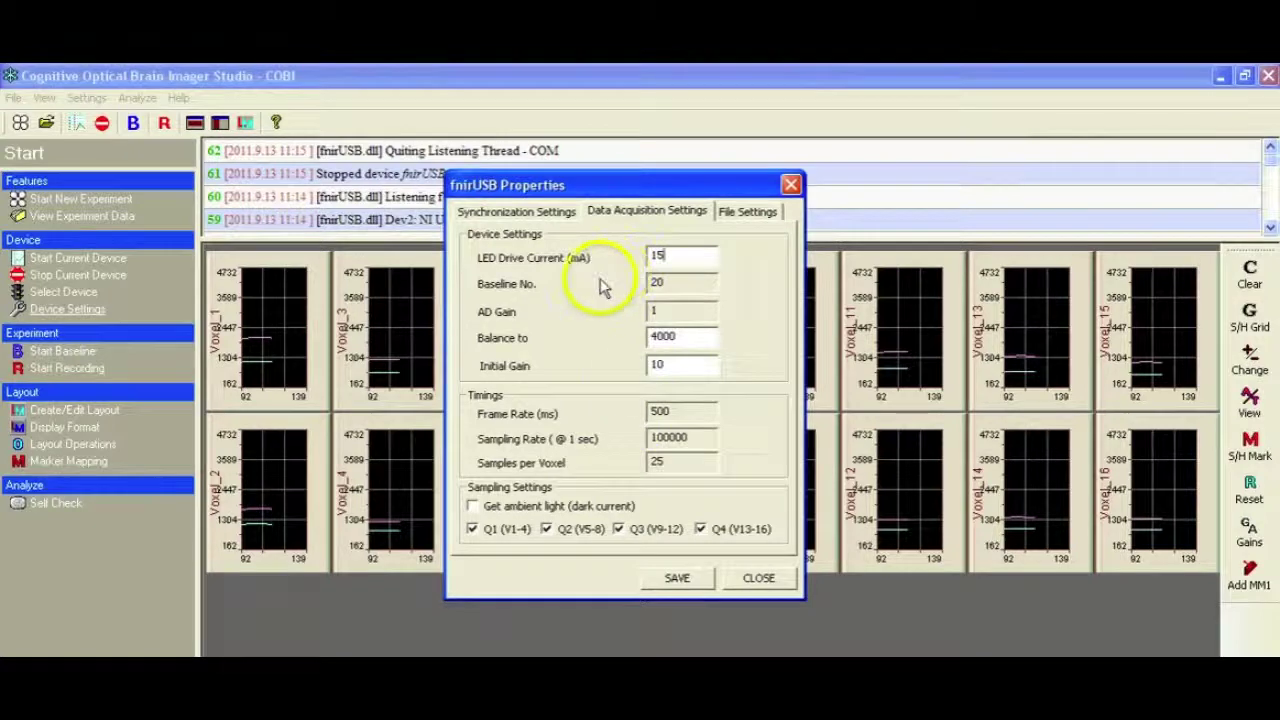
{"action": "left_click", "coordinate": [678, 578]}
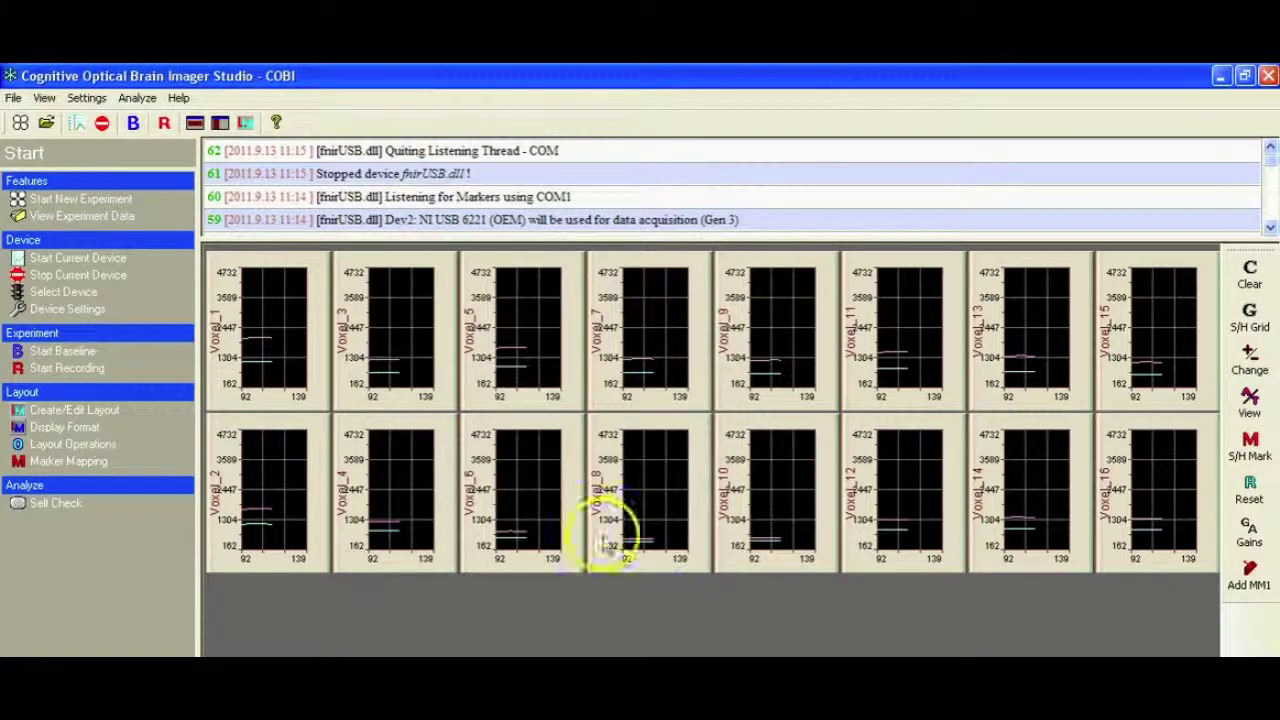
Start the current device again and adjust the gains for a maximum voltage of 3000 mV.
{"action": "left_click", "coordinate": [65, 257]}
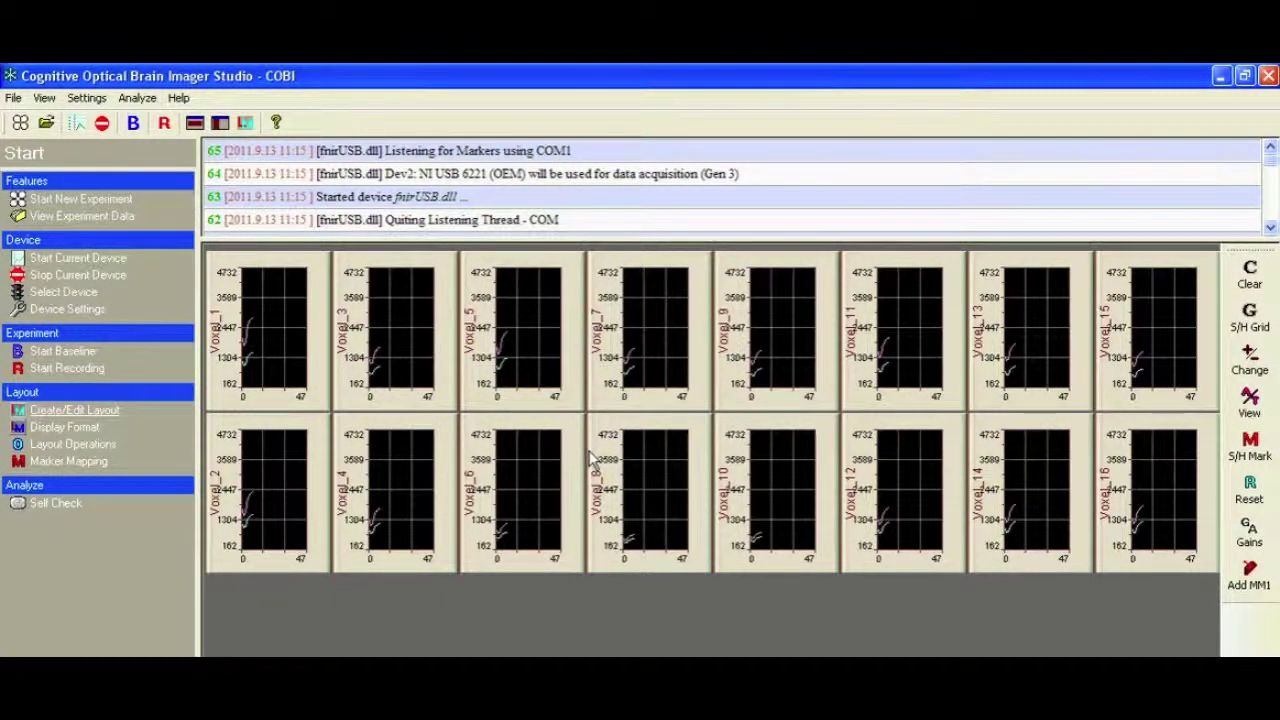
{"action": "left_click", "coordinate": [663, 543]}
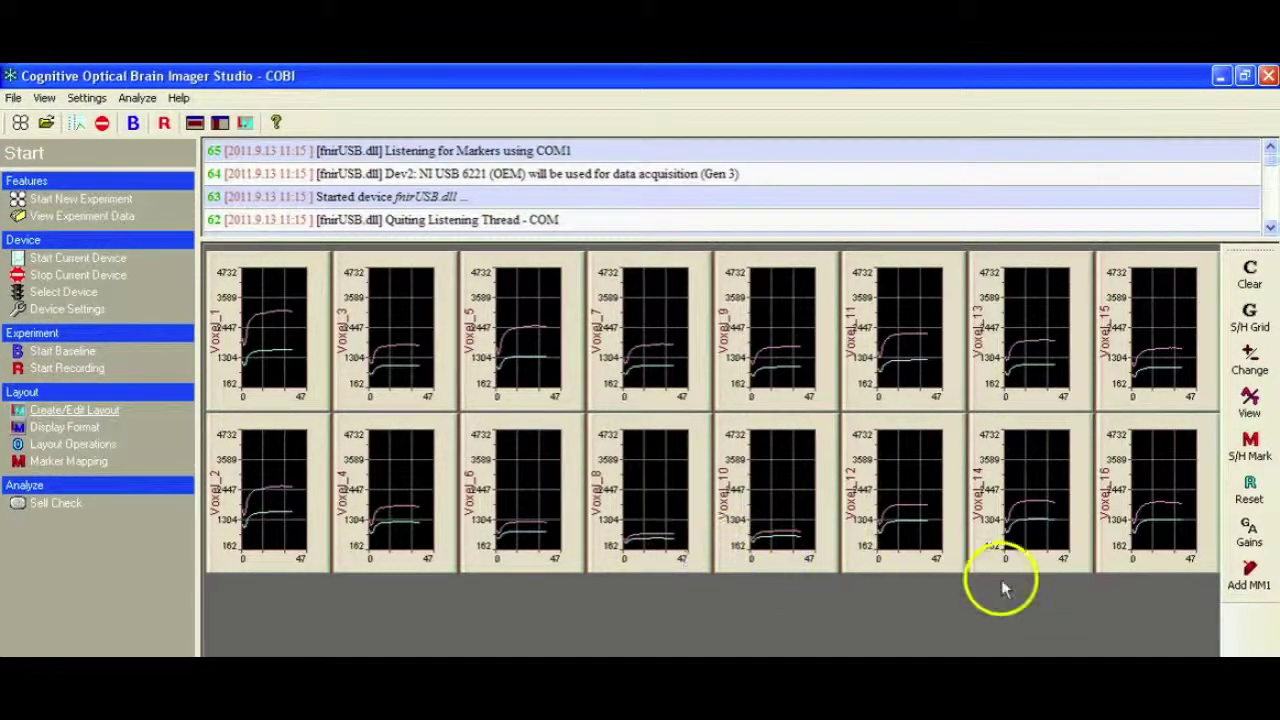
{"action": "left_click", "coordinate": [1249, 533]}
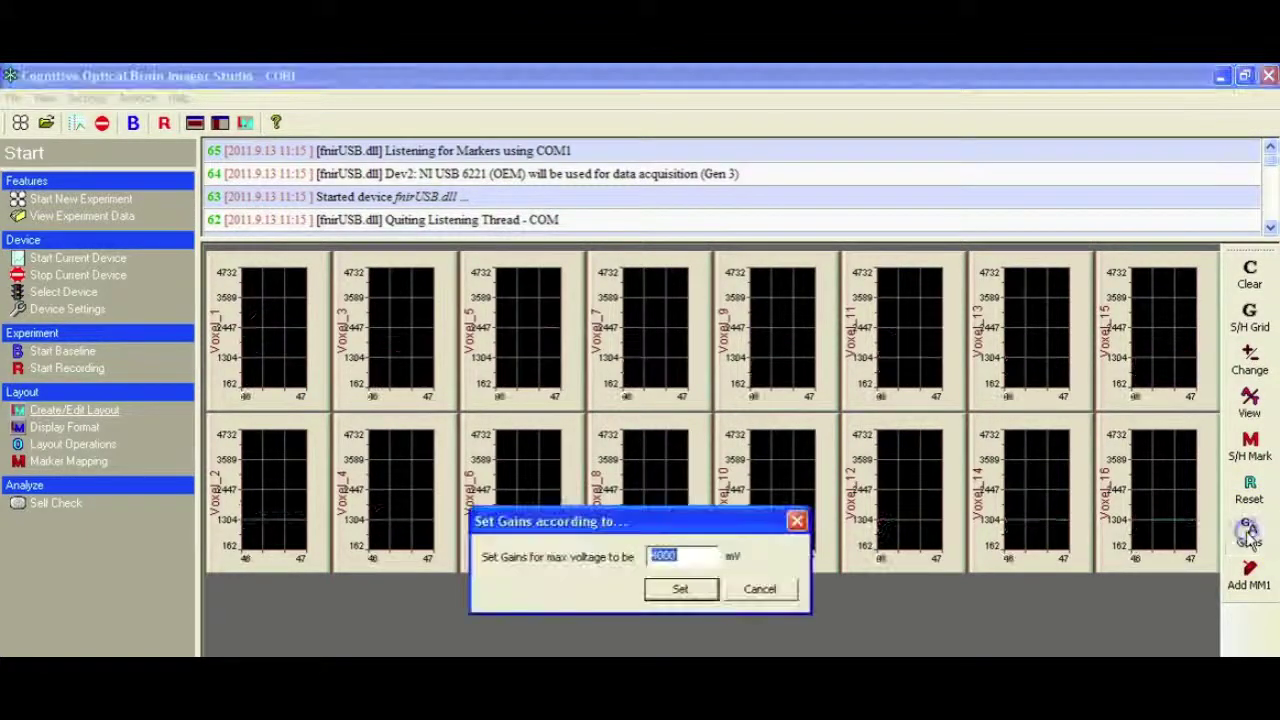
{"action": "type", "text": "3"}
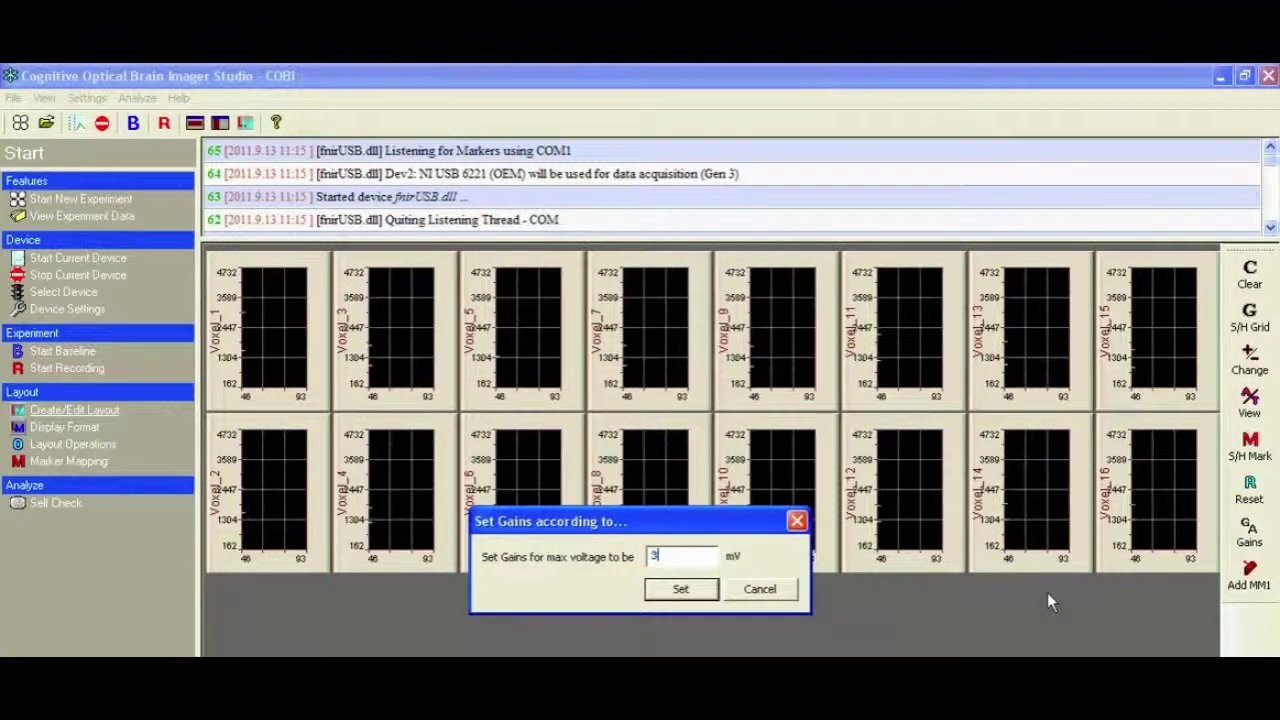
{"action": "type", "text": "000"}
{"action": "left_click", "coordinate": [678, 590]}
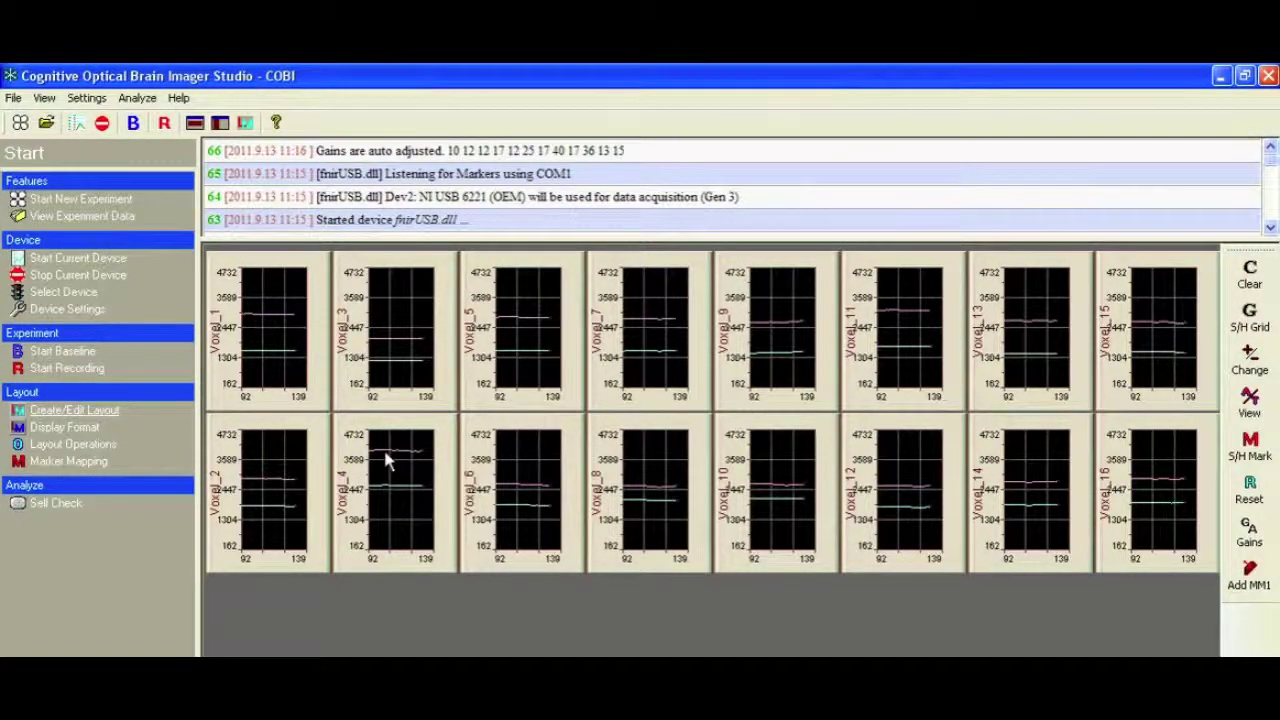
Examine the adjusted signals around the Voxel_4 graph and stop the current device.
{"action": "left_click", "coordinate": [388, 460]}
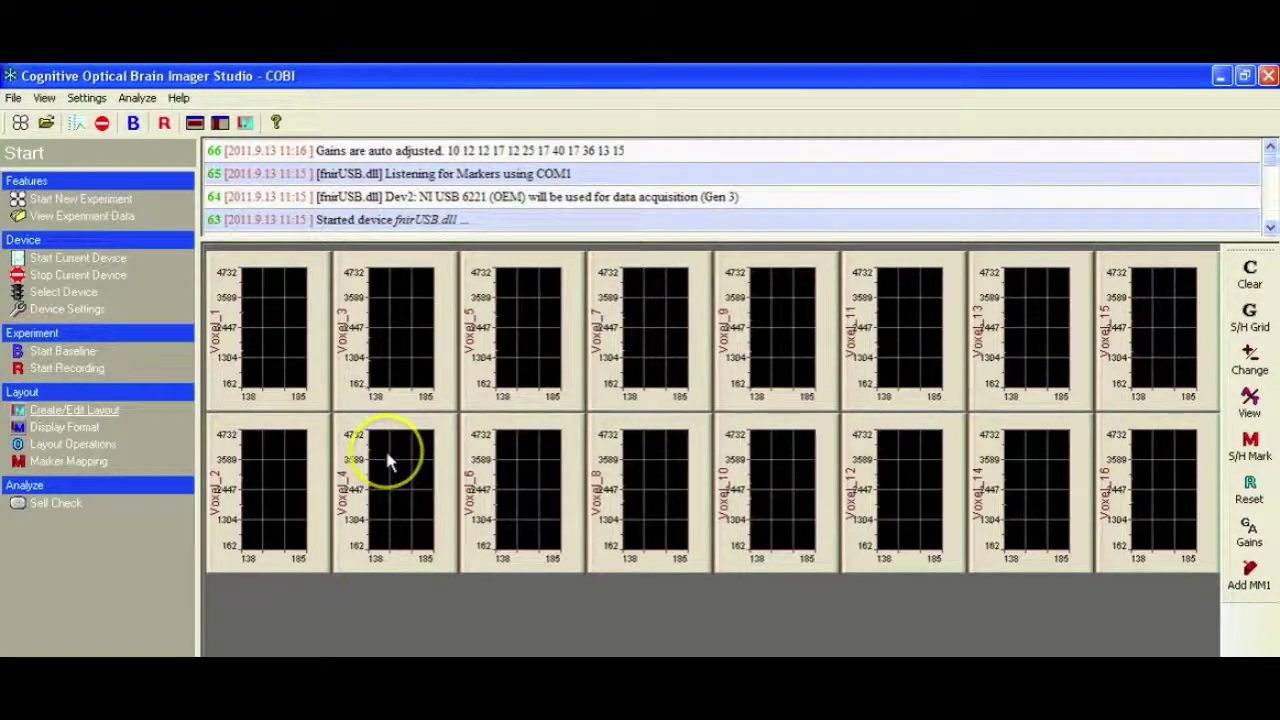
{"action": "left_click", "coordinate": [418, 427]}
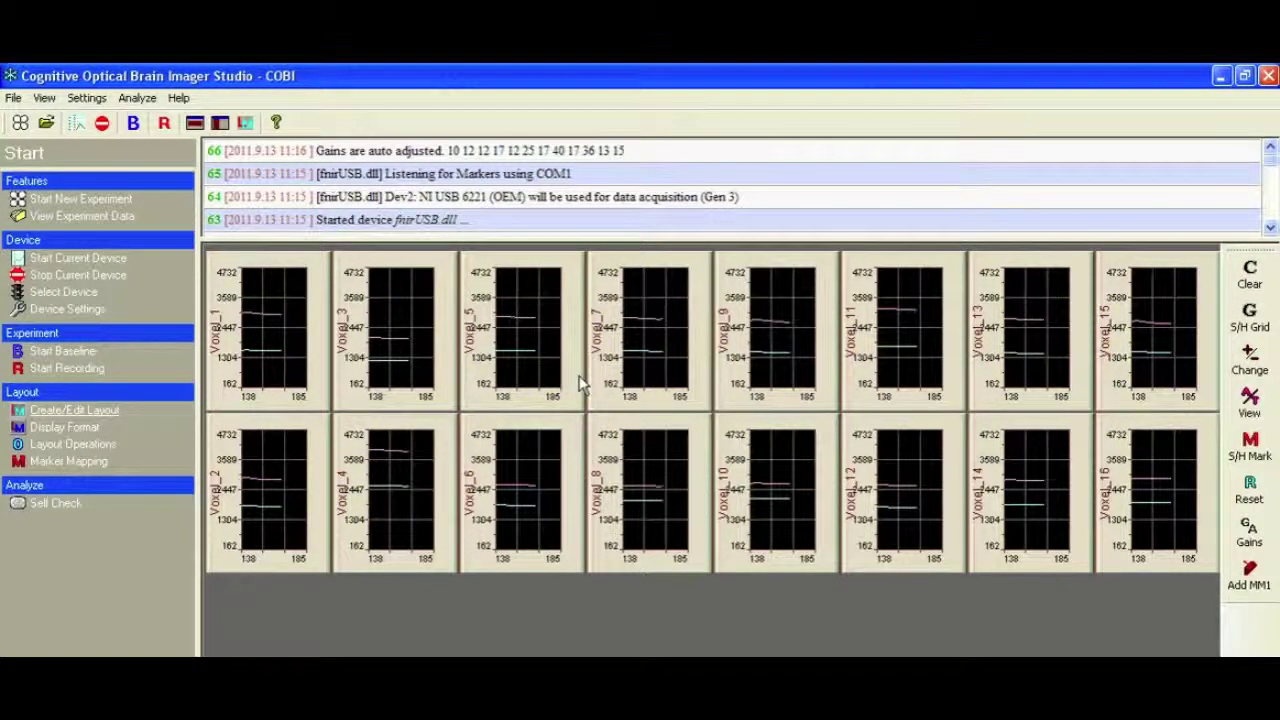
{"action": "left_click", "coordinate": [111, 275]}
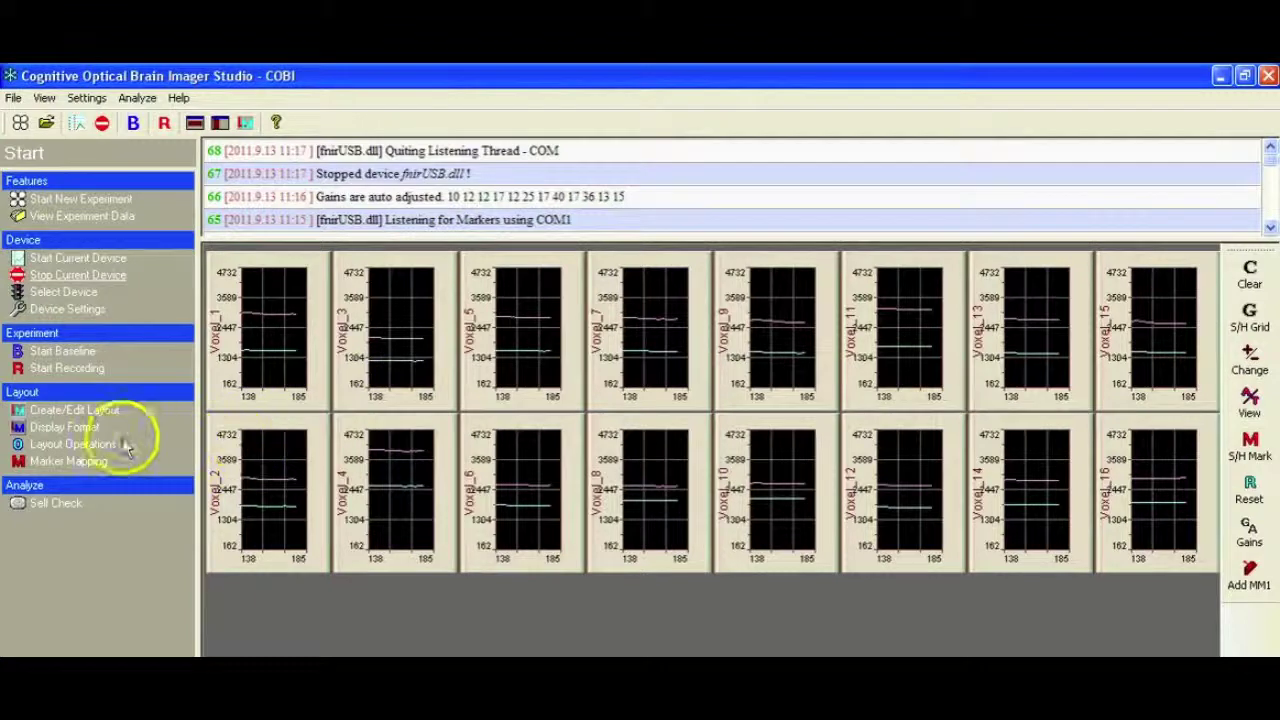
Load the biopac_demo layout file and shrink the message log to a single line to give the graphs more room.
{"action": "left_click", "coordinate": [62, 428]}
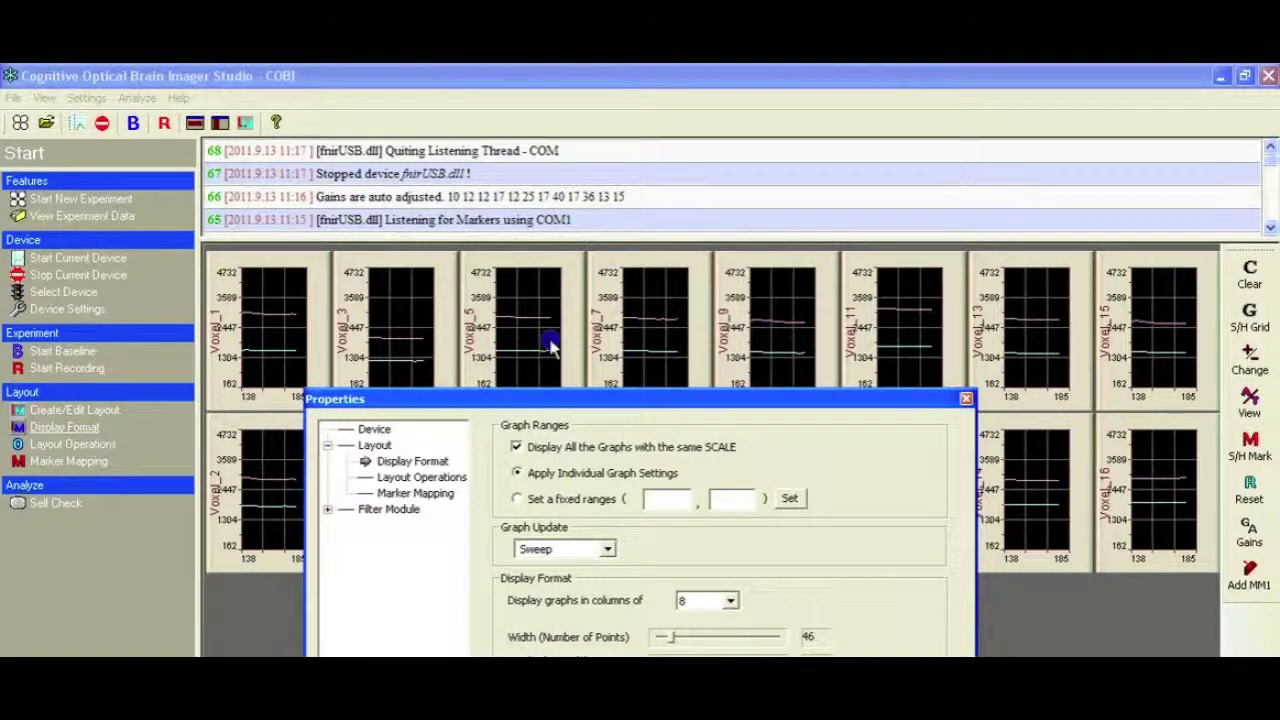
{"action": "left_click_drag", "start_coordinate": [553, 400], "coordinate": [528, 201]}
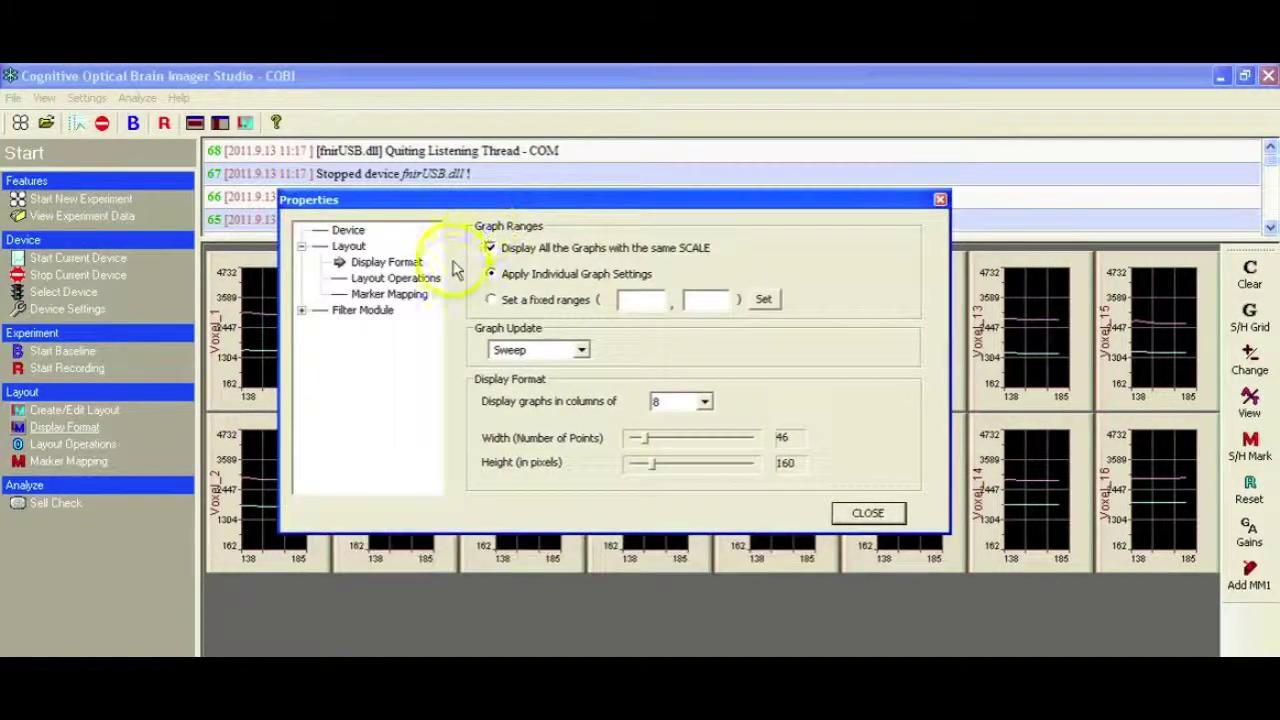
{"action": "left_click", "coordinate": [405, 278]}
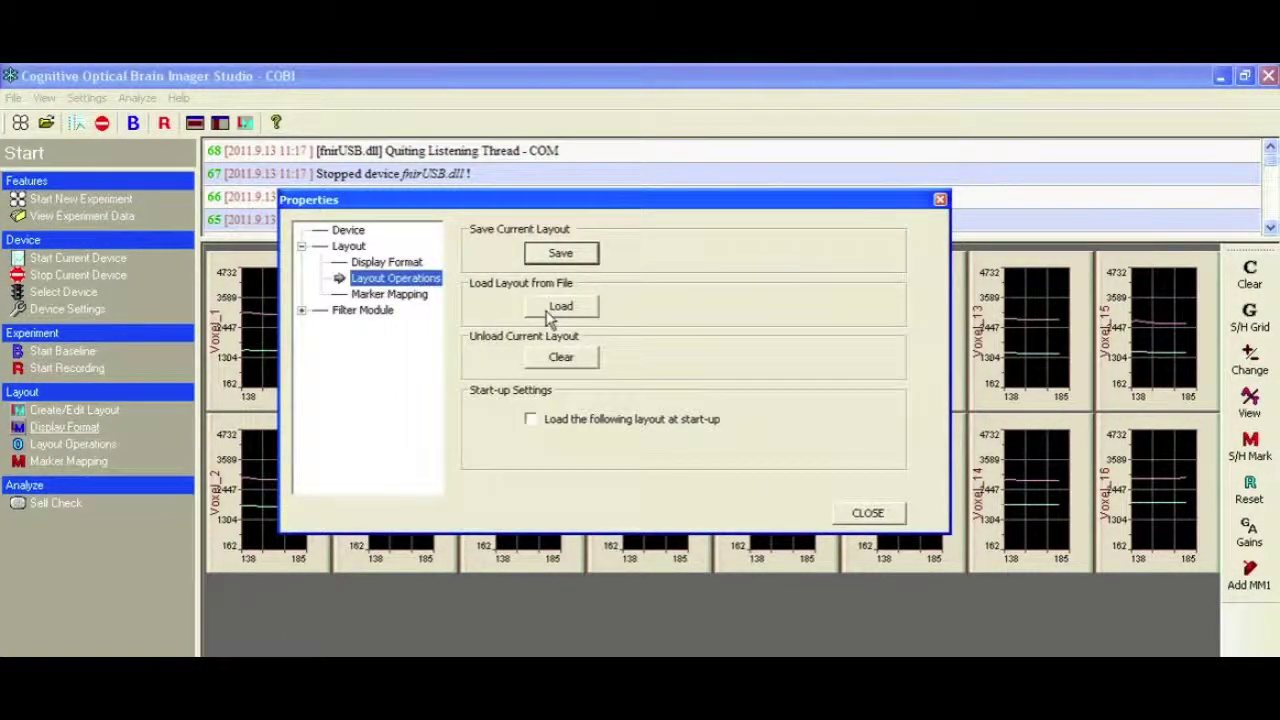
{"action": "left_click", "coordinate": [557, 308]}
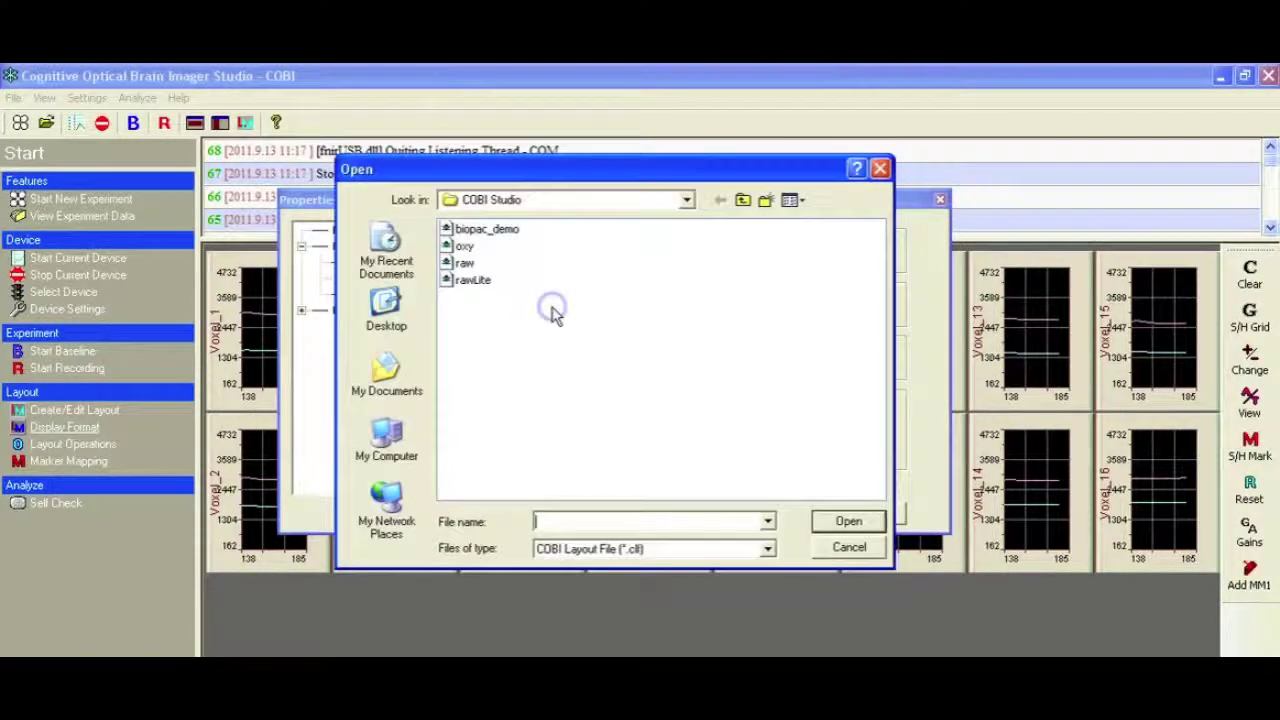
{"action": "left_click", "coordinate": [492, 229]}
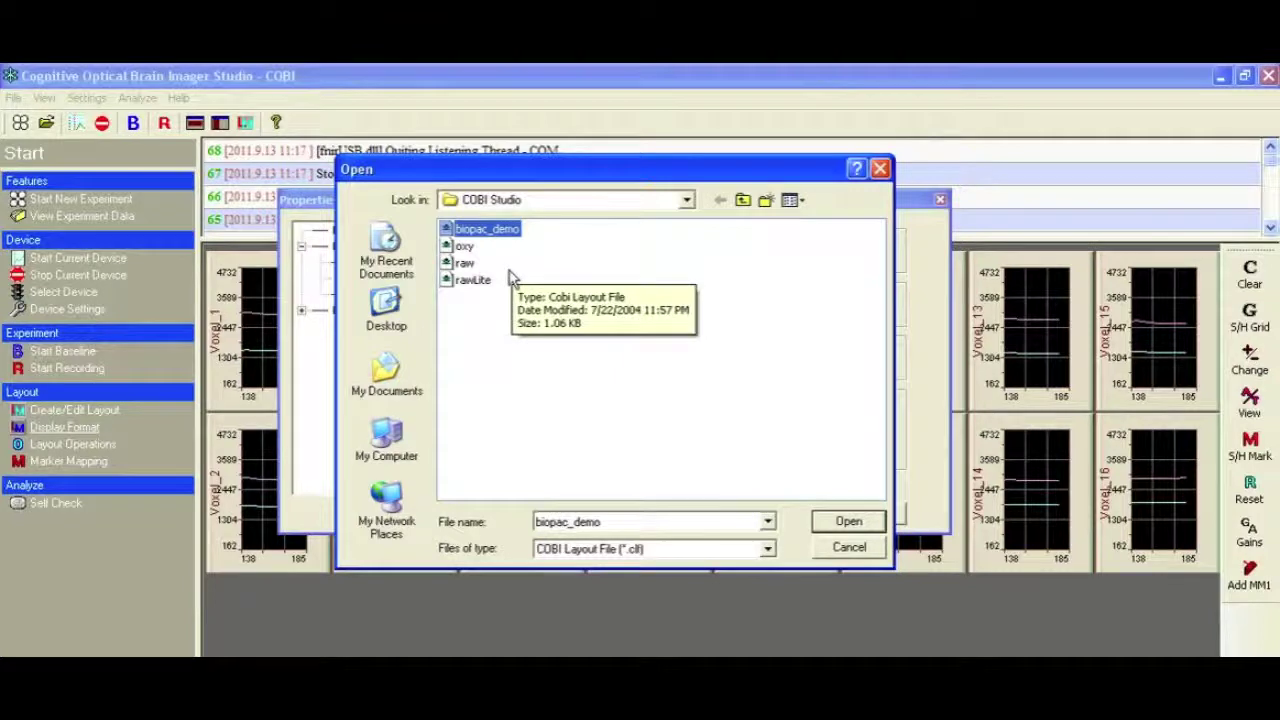
{"action": "left_click", "coordinate": [843, 522]}
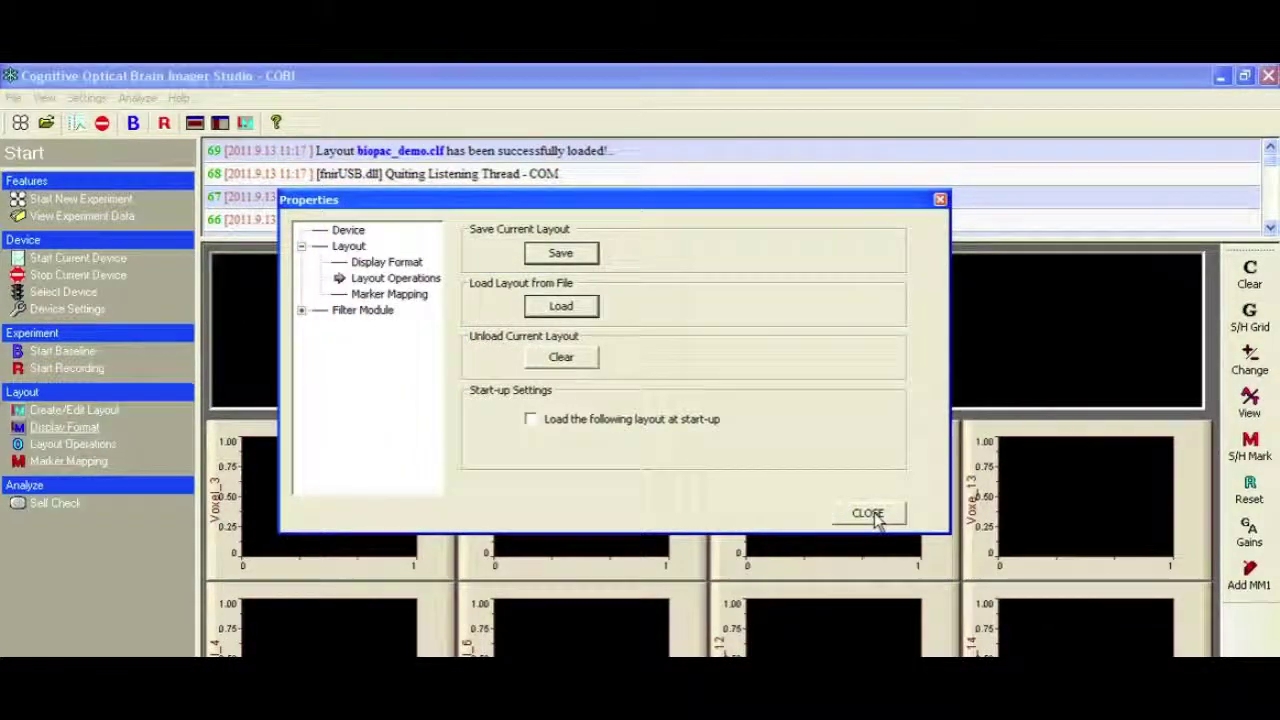
{"action": "left_click", "coordinate": [863, 515]}
{"action": "left_click_drag", "start_coordinate": [640, 224], "coordinate": [620, 170]}
{"action": "left_click_drag", "start_coordinate": [660, 243], "coordinate": [655, 163]}
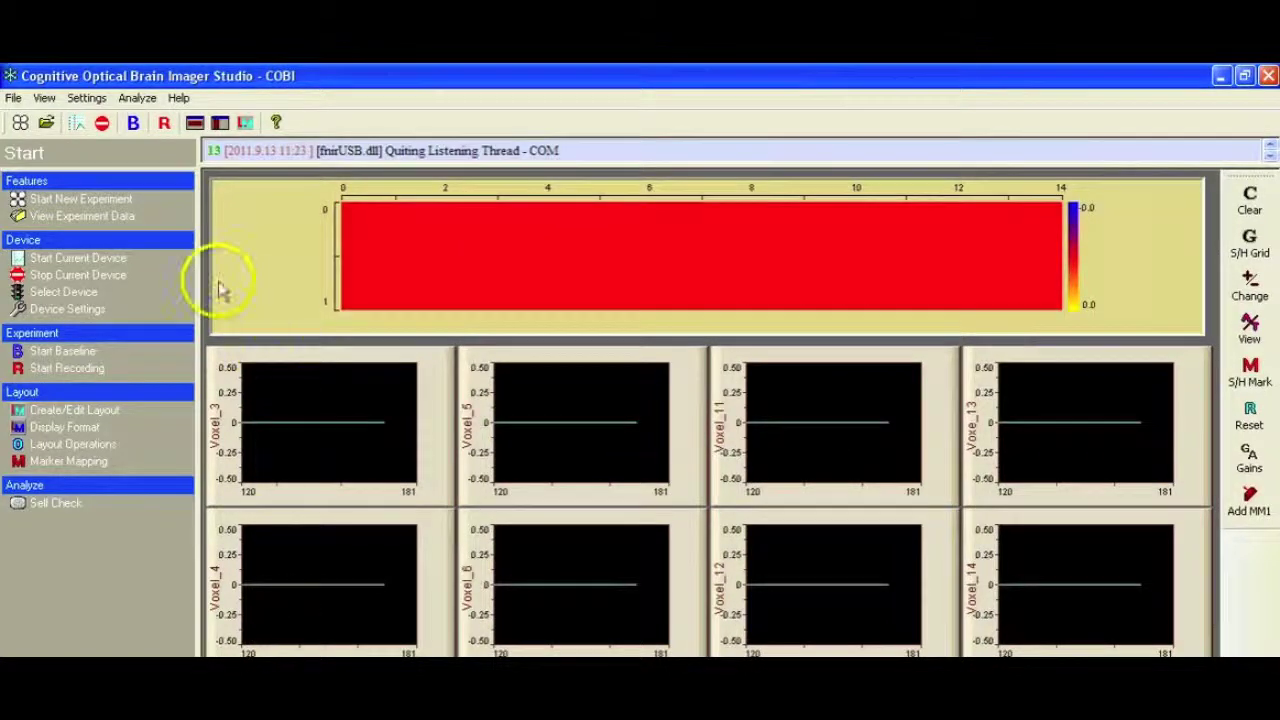
Create a new experiment with the experimenter's initials, subject number 12, experiment number 1 and an empty description.
{"action": "left_click", "coordinate": [103, 204]}
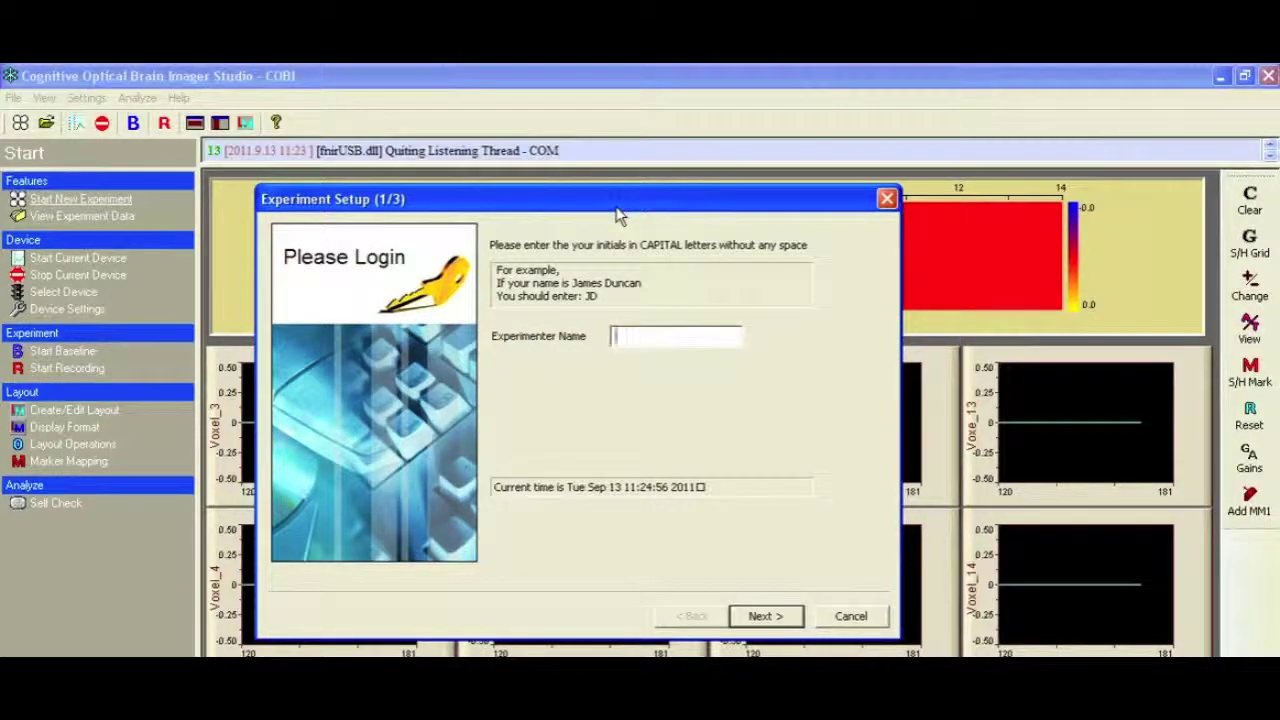
{"action": "type", "text": "FJF"}
{"action": "left_click", "coordinate": [766, 616]}
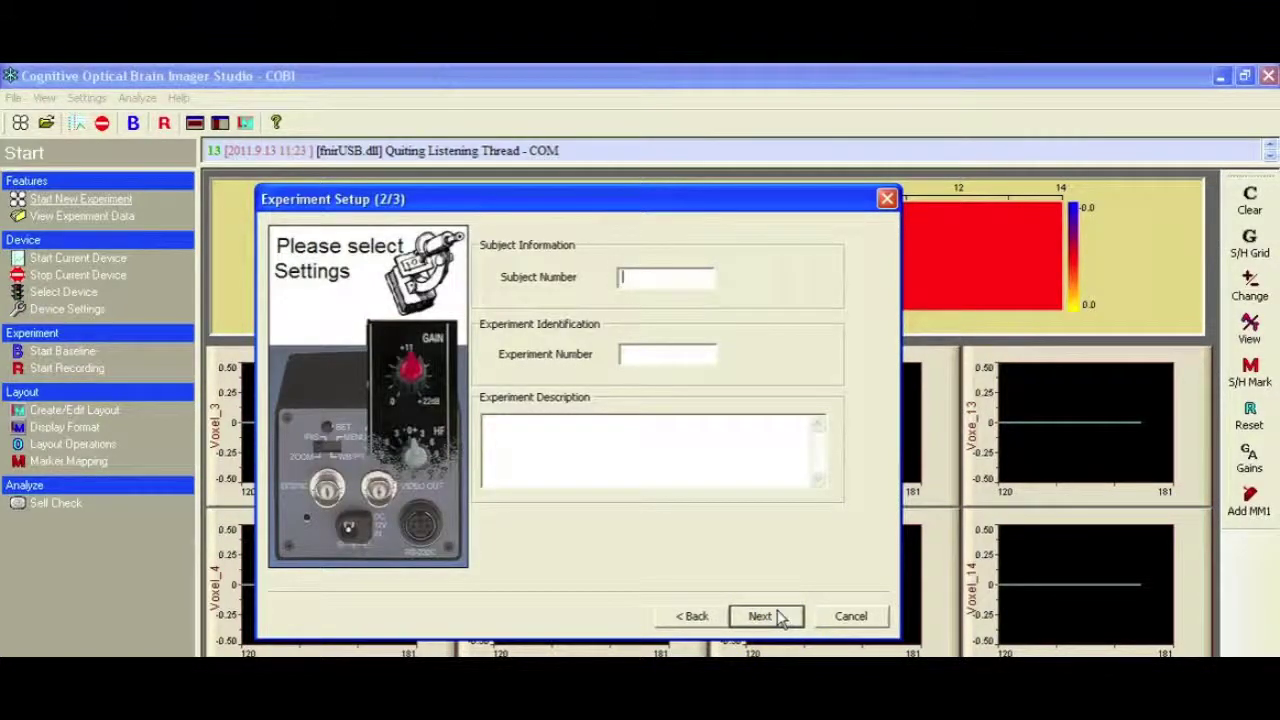
{"action": "type", "text": "12"}
{"action": "key", "text": "Tab"}
{"action": "type", "text": "1"}
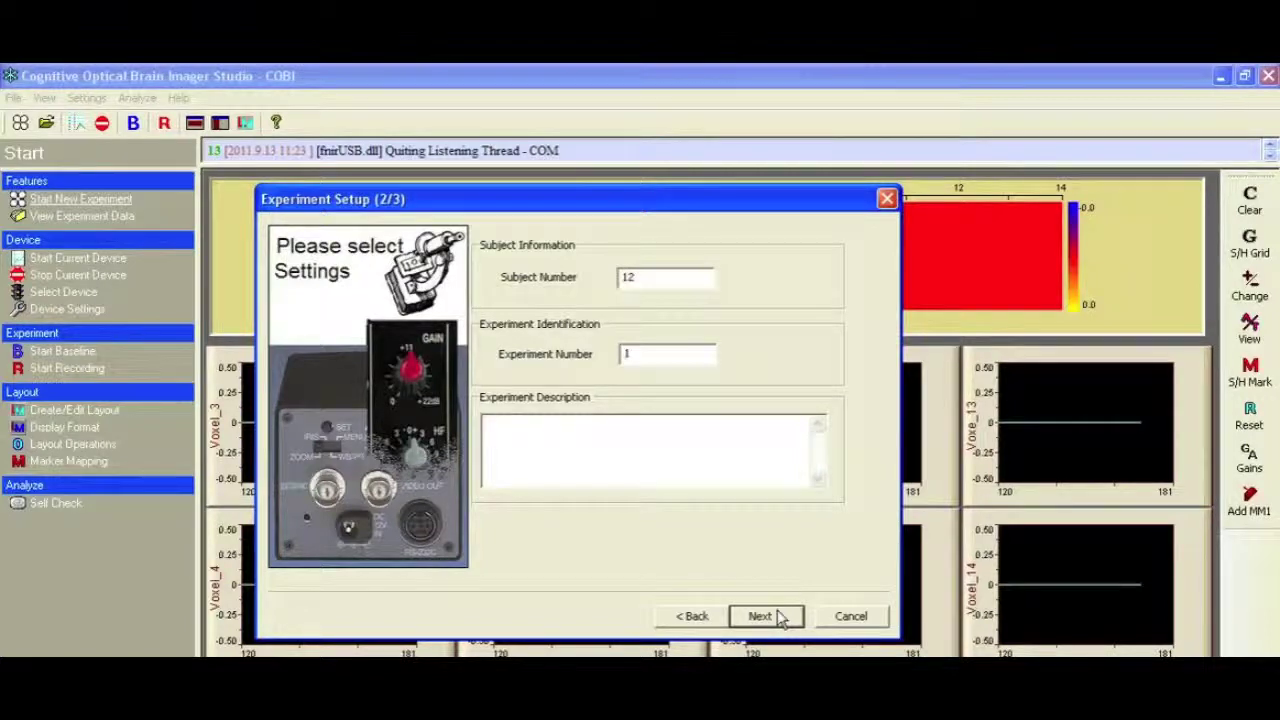
{"action": "left_click", "coordinate": [543, 434]}
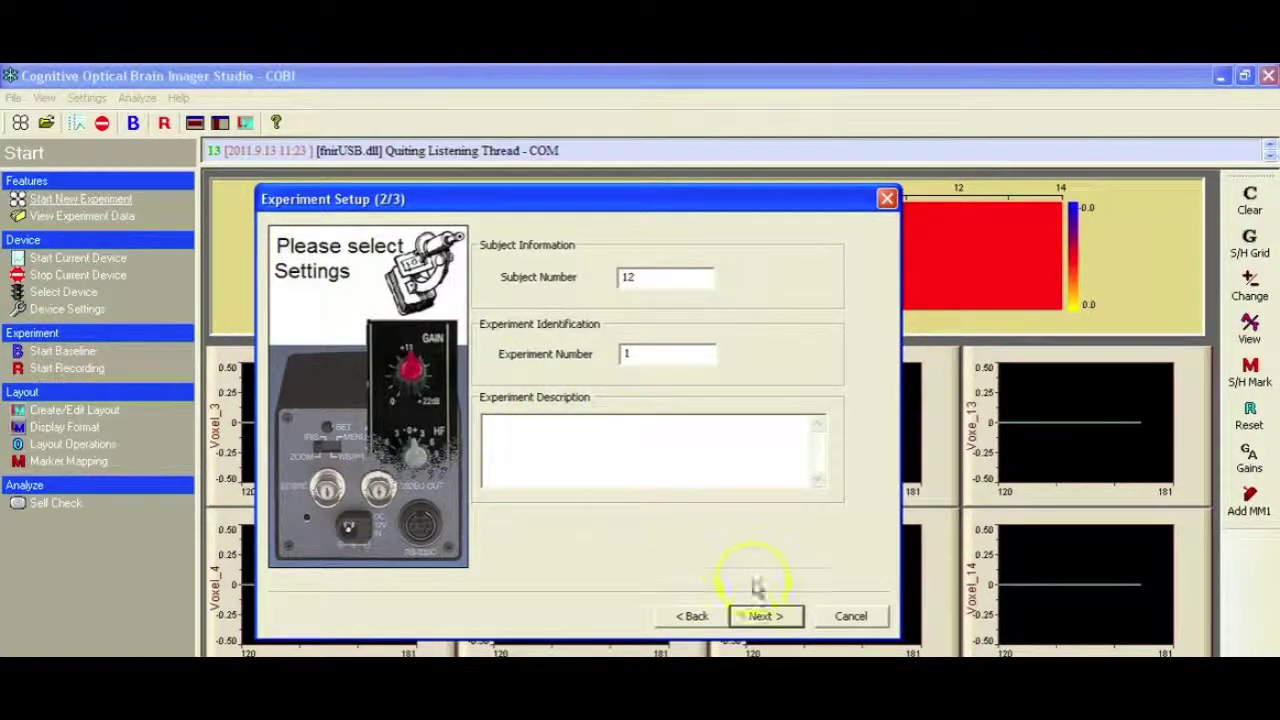
{"action": "left_click", "coordinate": [762, 614]}
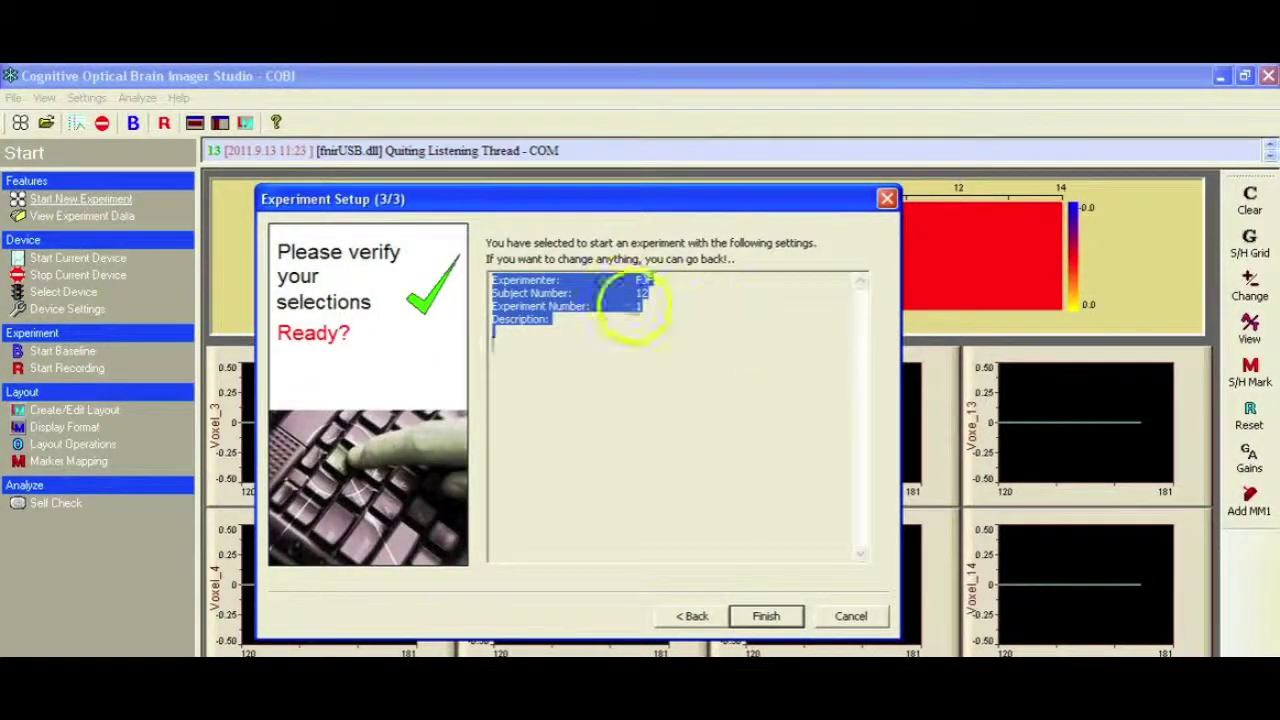
{"action": "left_click", "coordinate": [766, 616]}
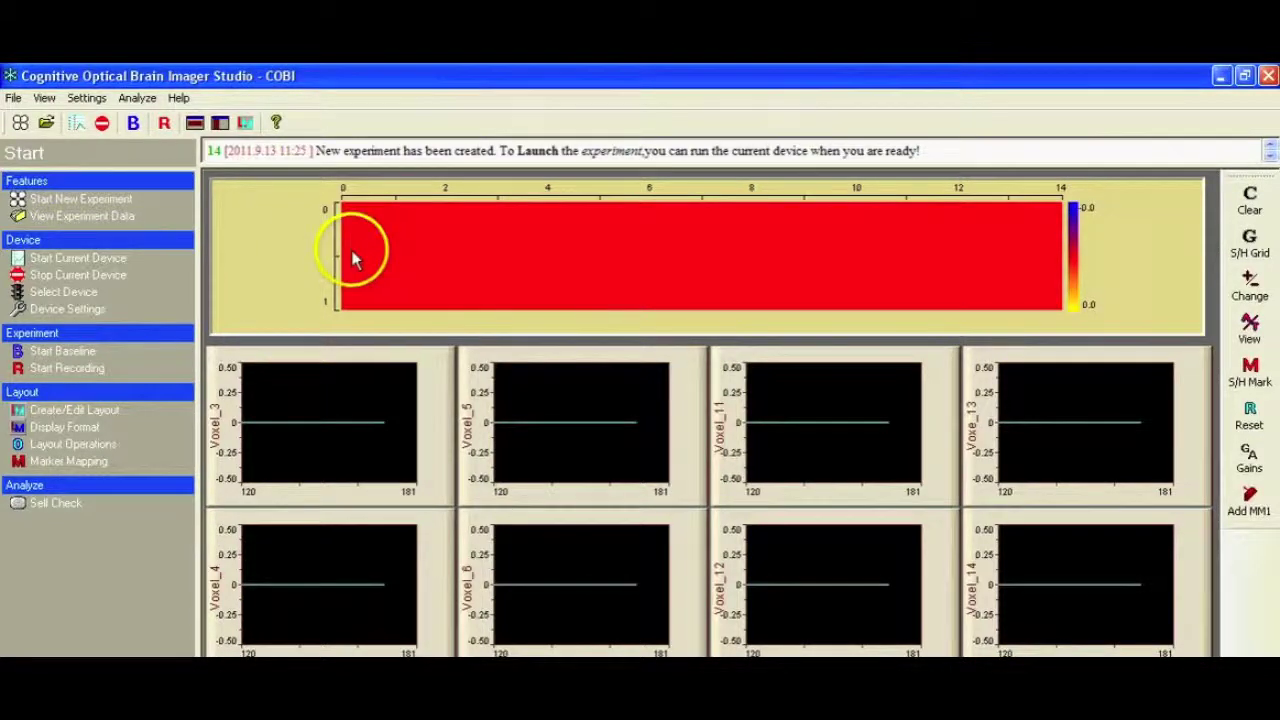
Start the current device for the new experiment and acquire the baseline.
{"action": "left_click", "coordinate": [89, 259]}
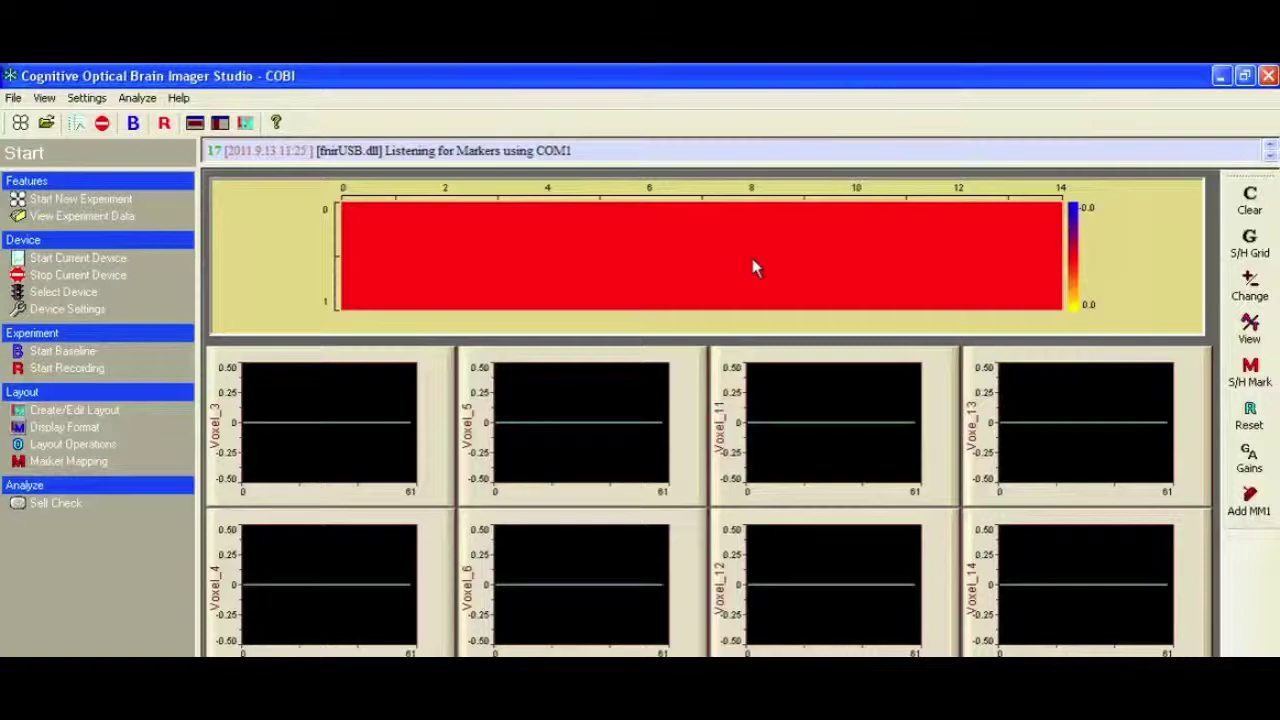
{"action": "left_click", "coordinate": [747, 259]}
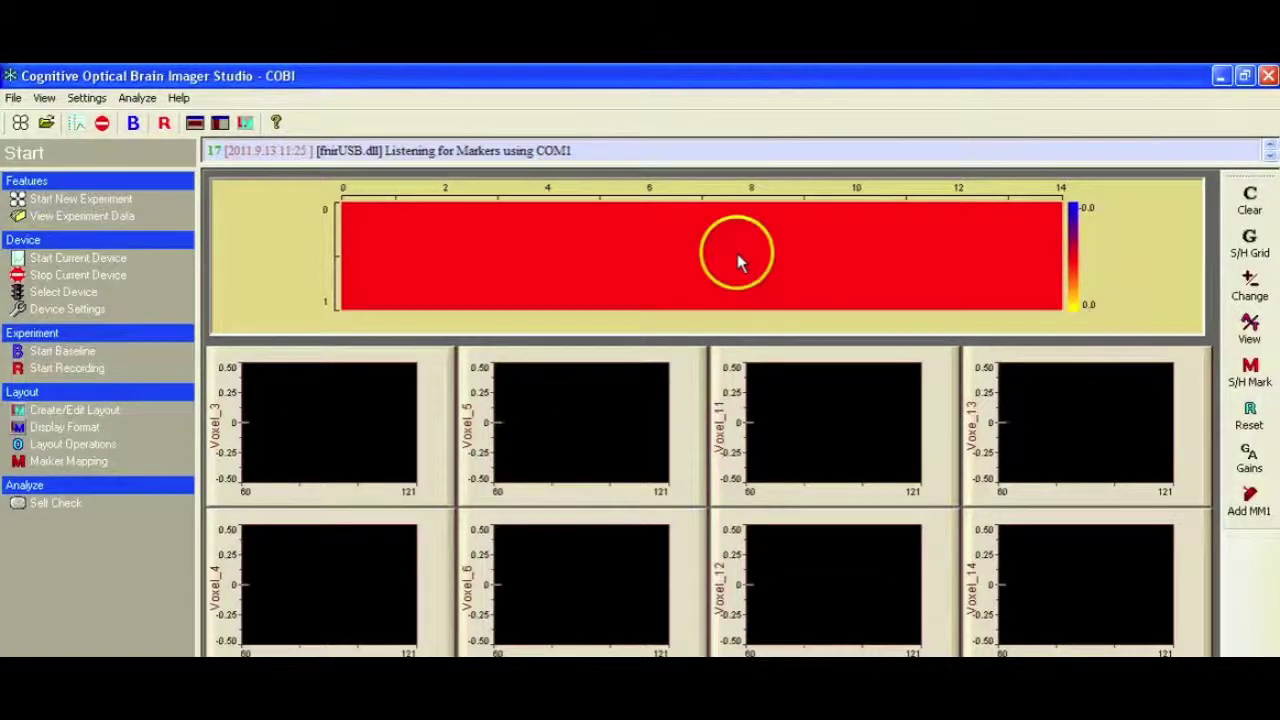
{"action": "left_click", "coordinate": [57, 356]}
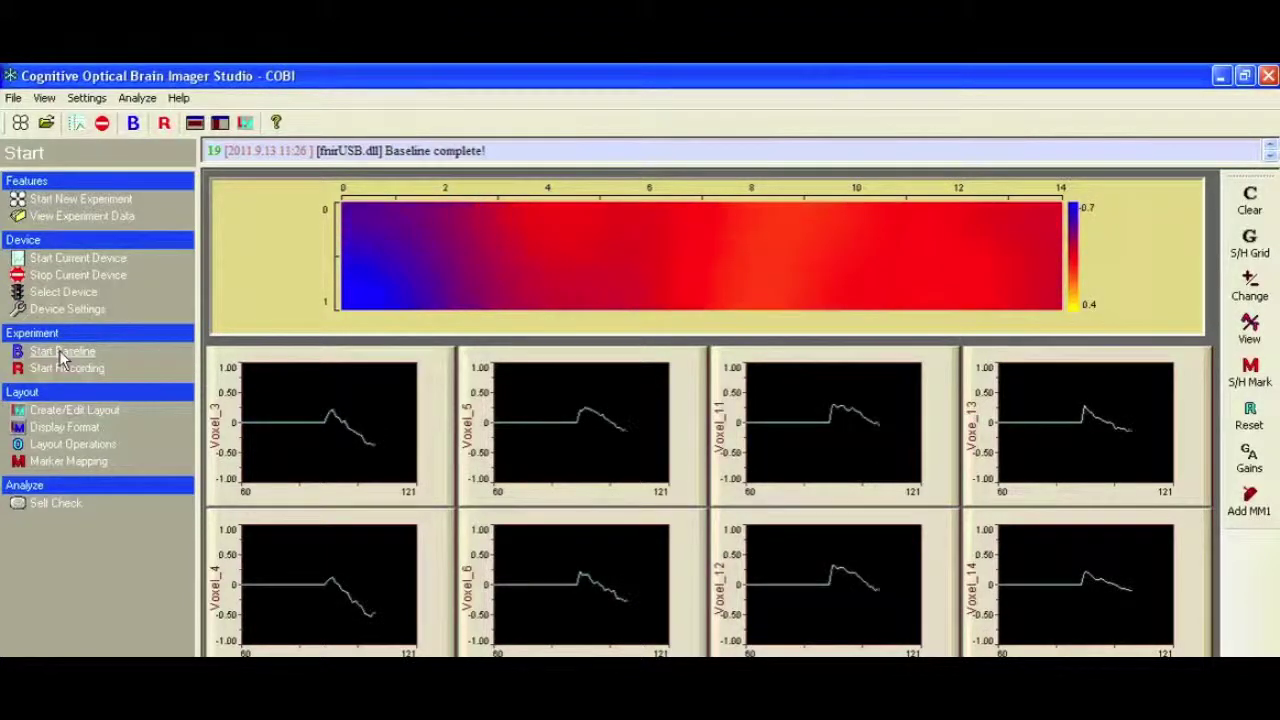
{"action": "left_click", "coordinate": [113, 342]}
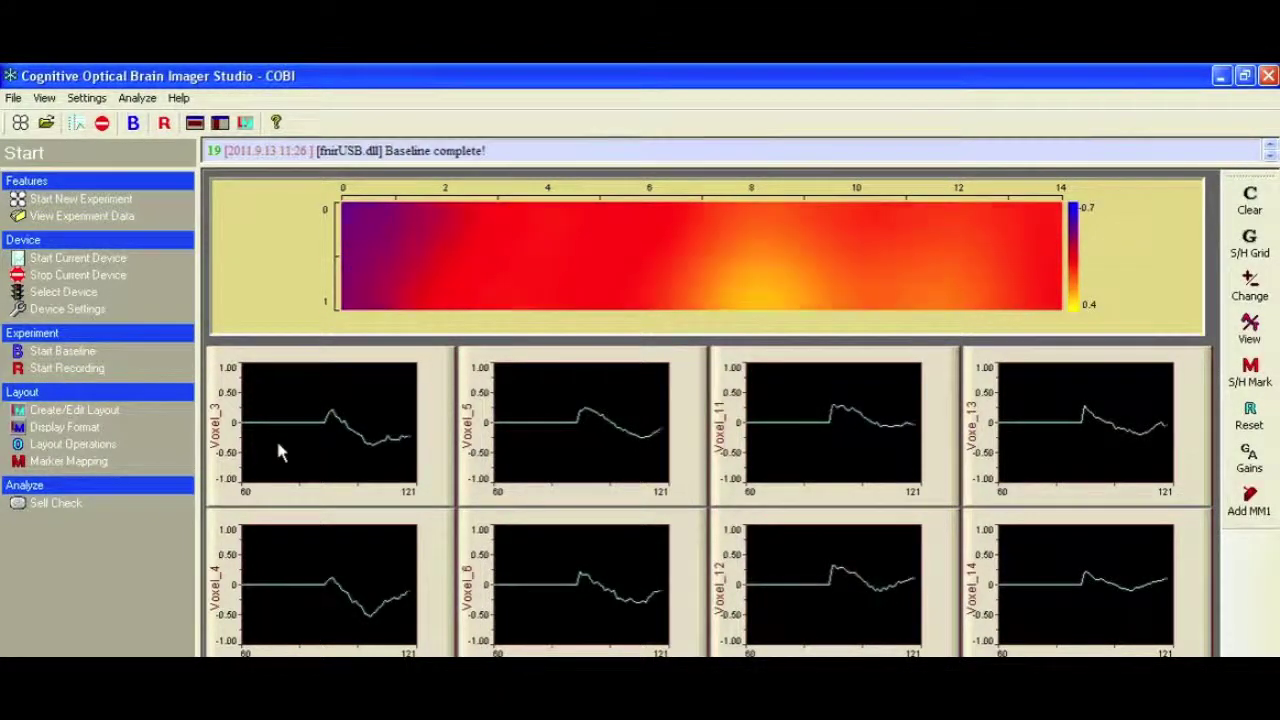
{"action": "left_click", "coordinate": [716, 313]}
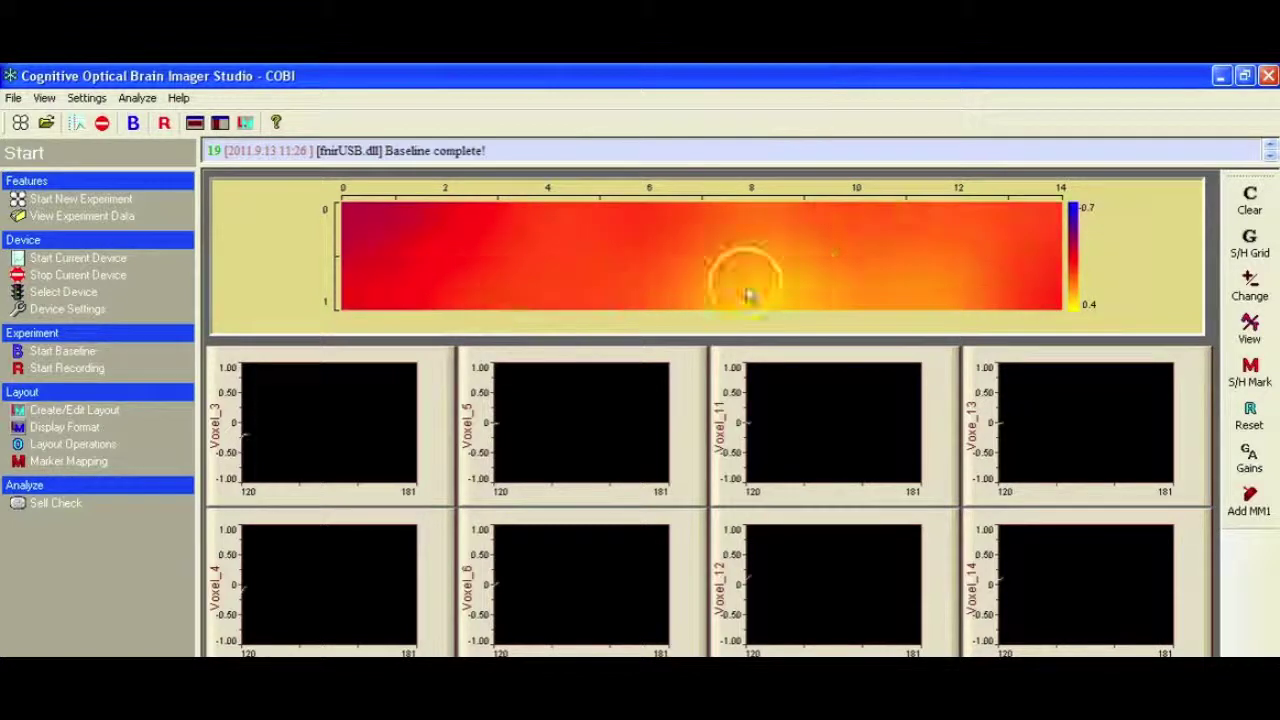